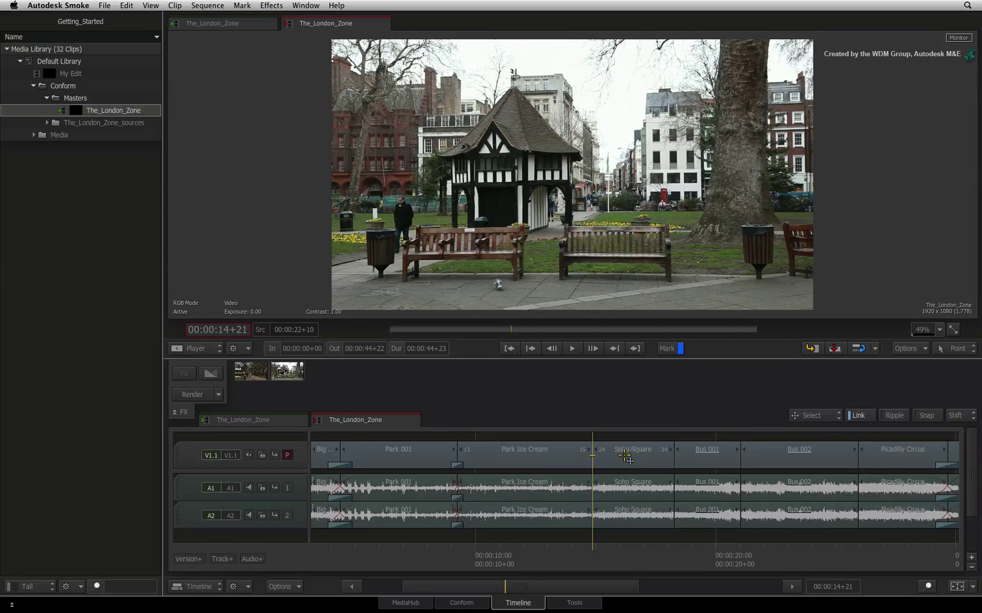
- Select the Park Ice Cream/Soho Square cut and switch the edit tool from Select to Trim
{"action": "mouse_move", "coordinate": [629, 449]}
{"action": "left_mouse_down"}
{"action": "mouse_move", "coordinate": [516, 449]}
{"action": "mouse_move", "coordinate": [639, 450]}
{"action": "mouse_move", "coordinate": [618, 454]}
{"action": "left_mouse_up"}
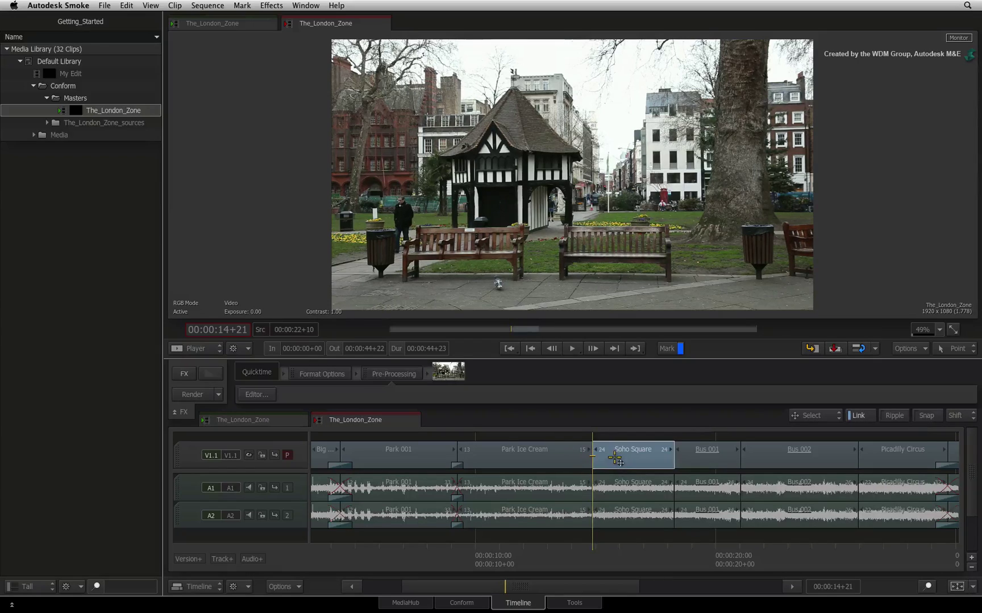
{"action": "left_click", "coordinate": [591, 450]}
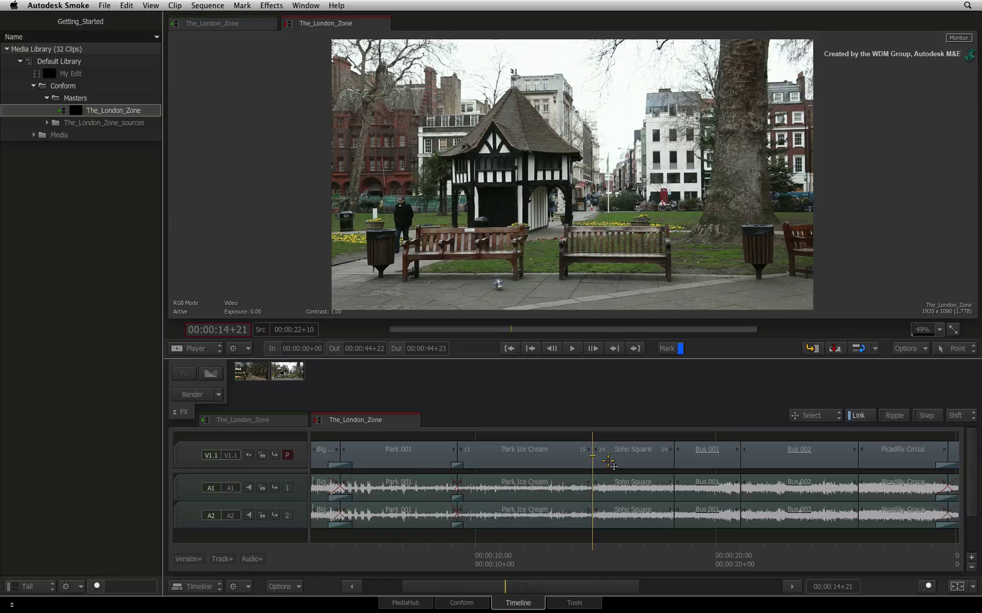
{"action": "left_click", "coordinate": [834, 415]}
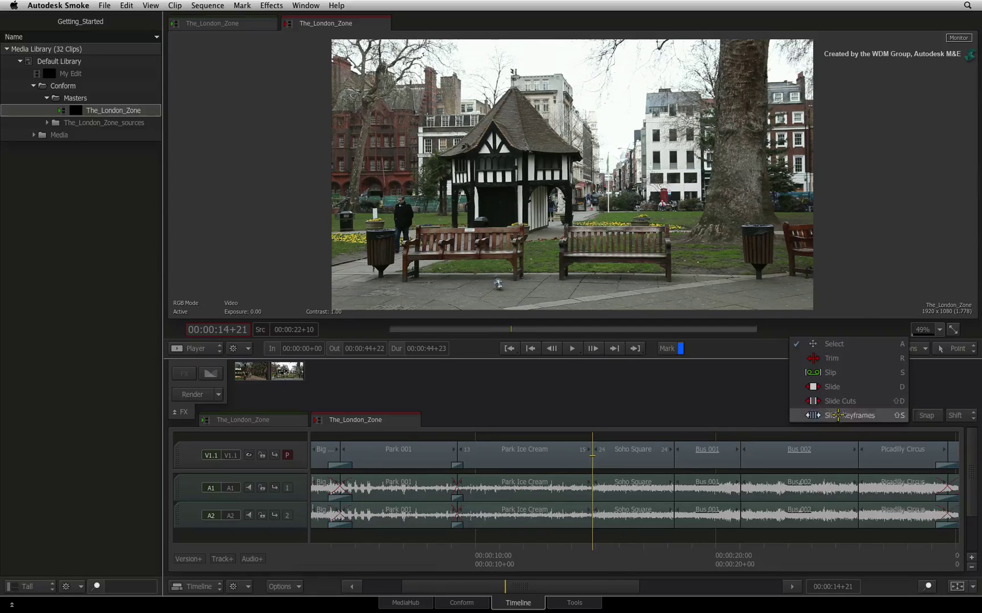
{"action": "left_click", "coordinate": [846, 357]}
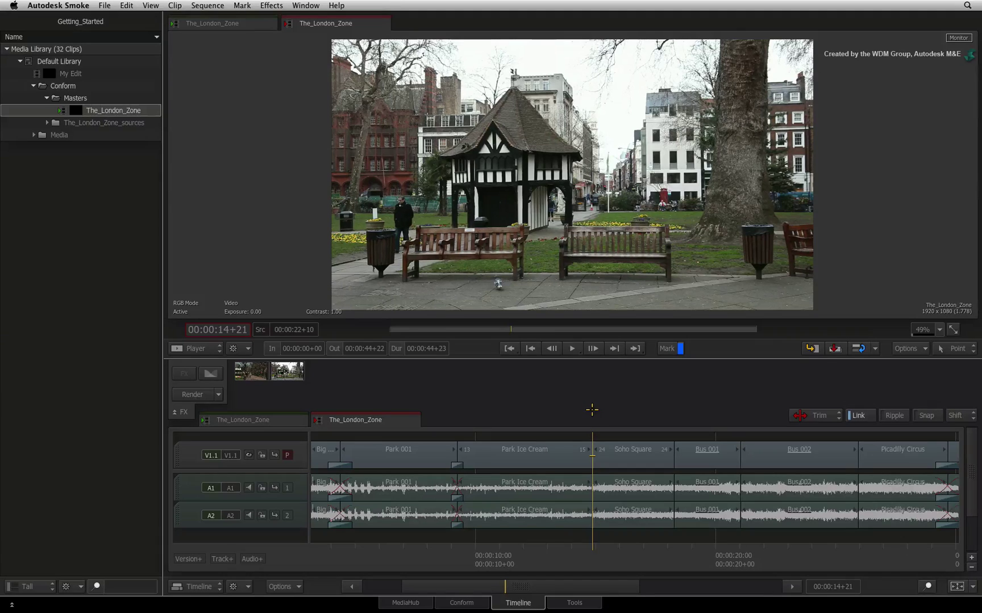
- Switch the player to Trim View and select the Park Ice Cream/Soho Square edit point
{"action": "key", "text": "alt+4"}
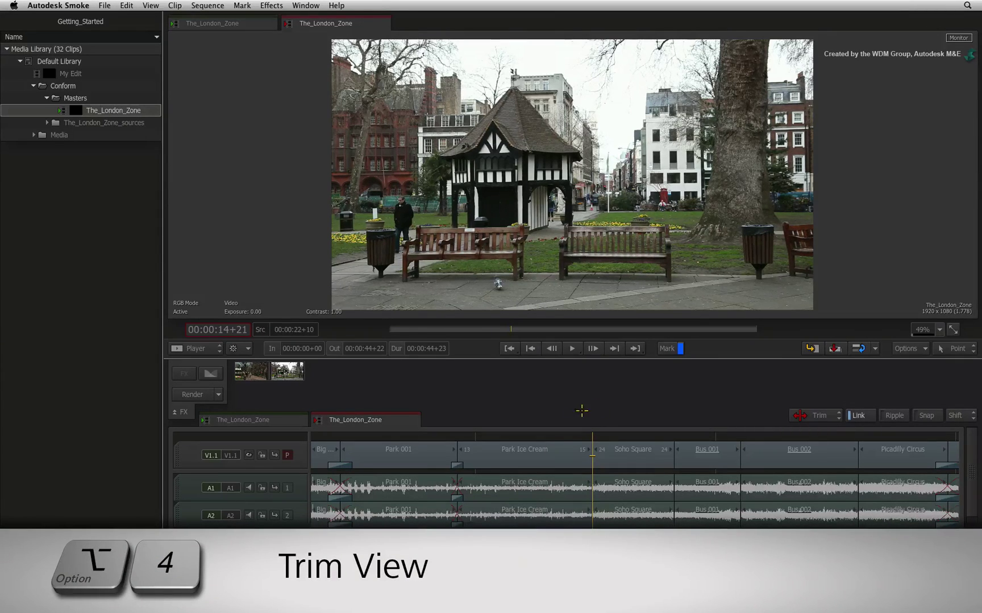
{"action": "left_click", "coordinate": [197, 349]}
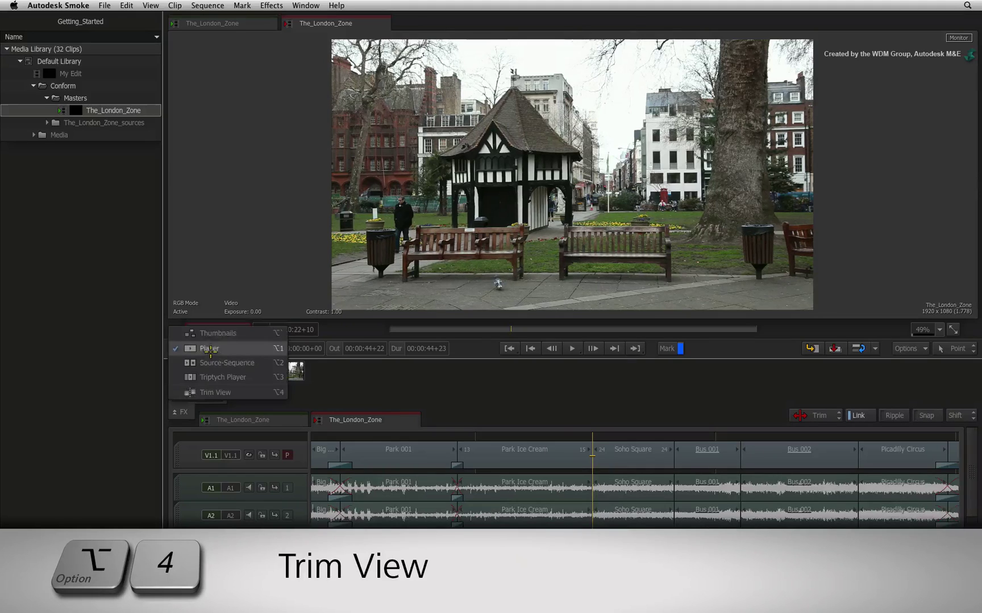
{"action": "left_click", "coordinate": [222, 393]}
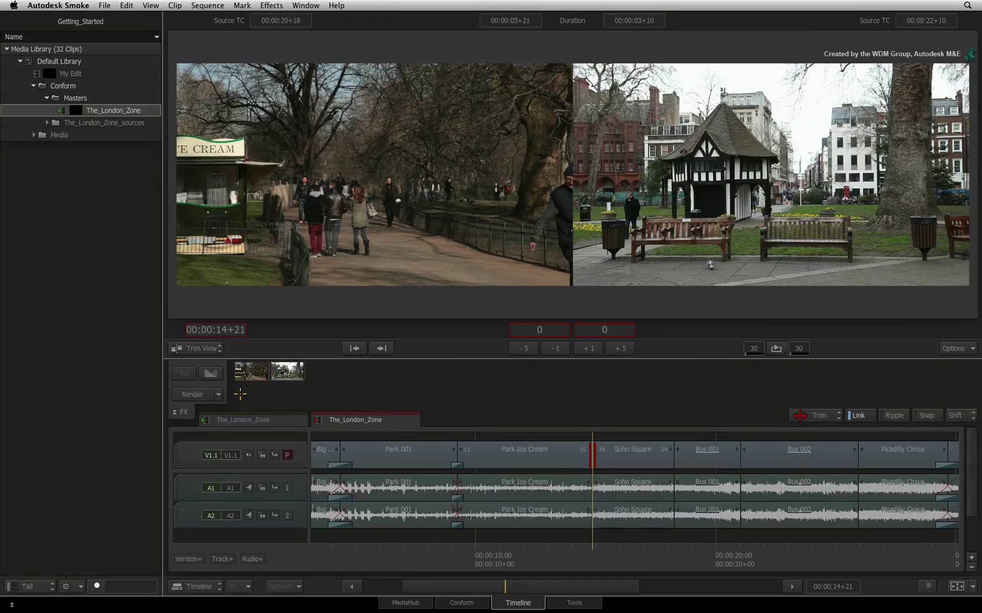
{"action": "left_click", "coordinate": [456, 453]}
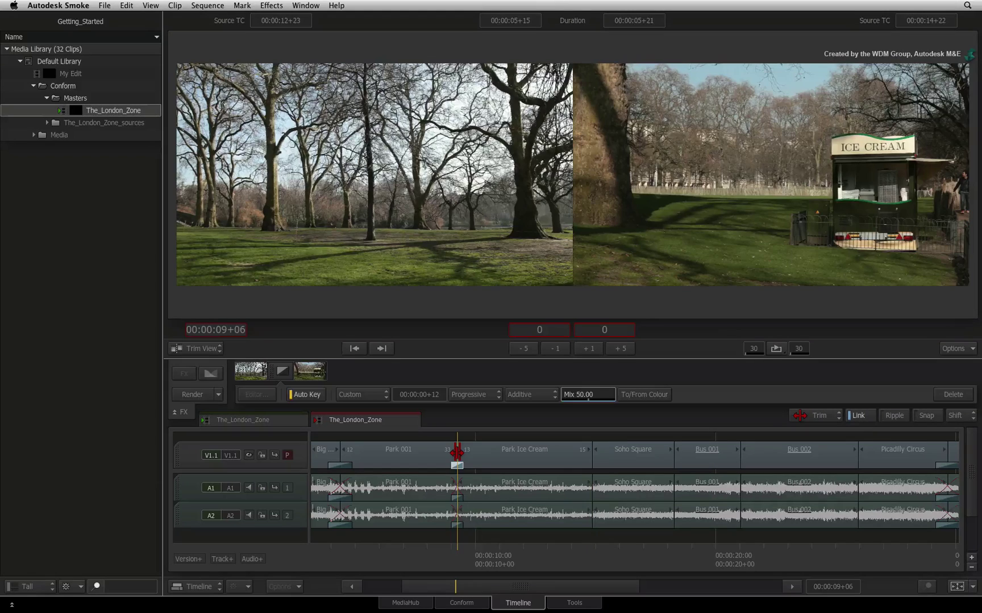
{"action": "left_click", "coordinate": [593, 450]}
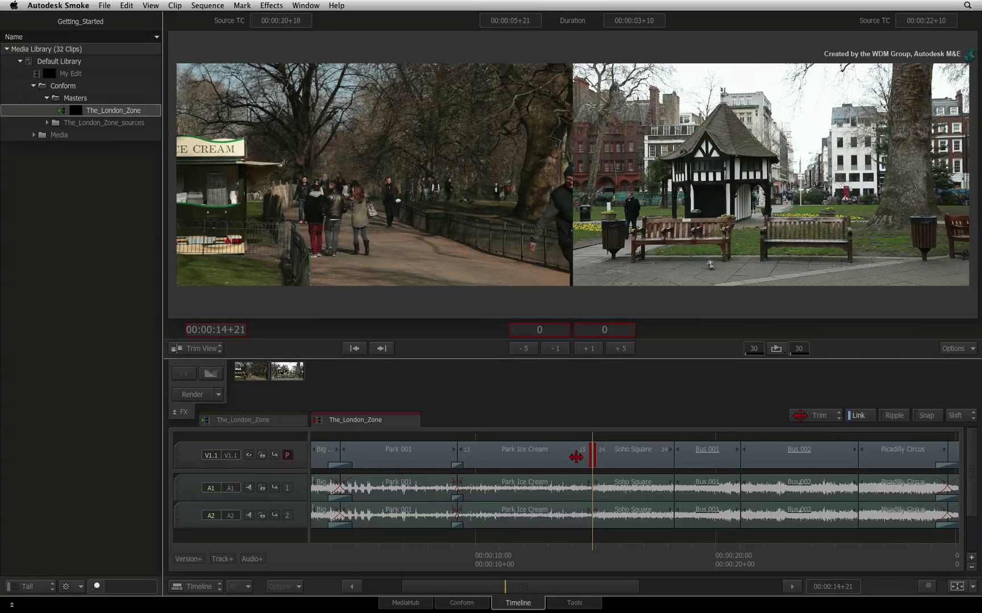
- Roll the Park Ice Cream/Soho Square cut back and forth, settling it at 00:00:14+21
{"action": "left_click_drag", "start_coordinate": [576, 458], "coordinate": [583, 458]}
{"action": "mouse_move", "coordinate": [572, 179]}
{"action": "left_mouse_down"}
{"action": "mouse_move", "coordinate": [551, 181]}
{"action": "mouse_move", "coordinate": [575, 183]}
{"action": "left_mouse_up"}
{"action": "mouse_move", "coordinate": [575, 224]}
{"action": "left_mouse_down"}
{"action": "mouse_move", "coordinate": [564, 220]}
{"action": "mouse_move", "coordinate": [607, 223]}
{"action": "mouse_move", "coordinate": [543, 219]}
{"action": "mouse_move", "coordinate": [570, 217]}
{"action": "left_mouse_up"}
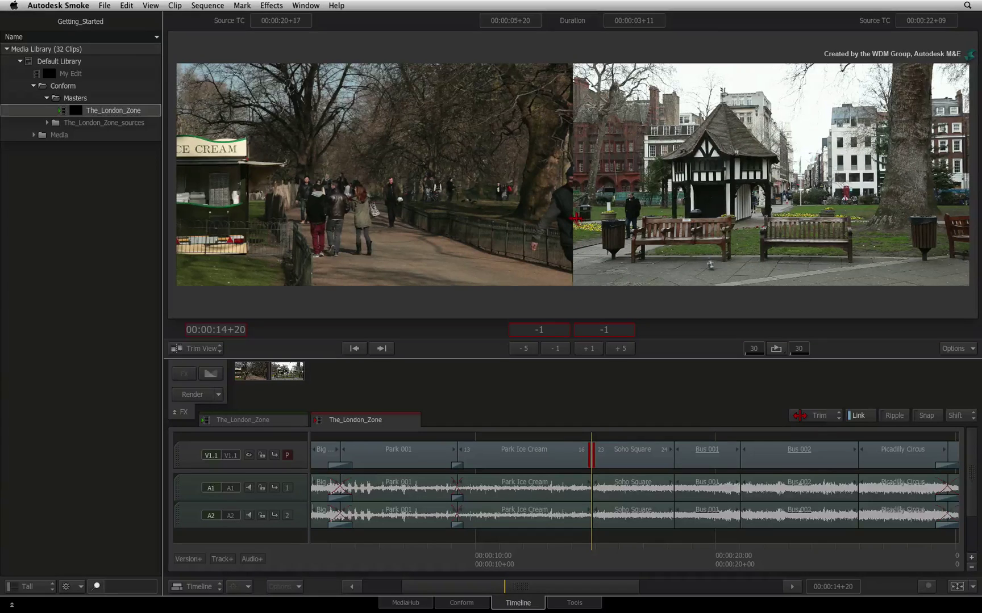
{"action": "mouse_move", "coordinate": [579, 218]}
{"action": "left_mouse_down"}
{"action": "mouse_move", "coordinate": [606, 220]}
{"action": "mouse_move", "coordinate": [566, 223]}
{"action": "left_mouse_up"}
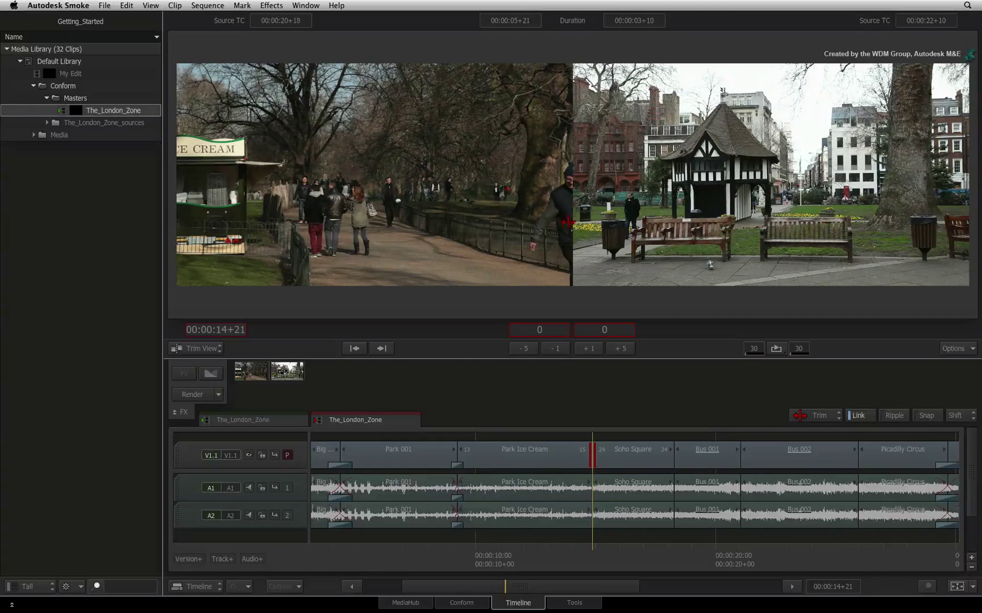
- With Ripple on, trim Park Ice Cream's out point 18 frames shorter, pulling Soho Square to 00:00:14+03
{"action": "left_click", "coordinate": [580, 464]}
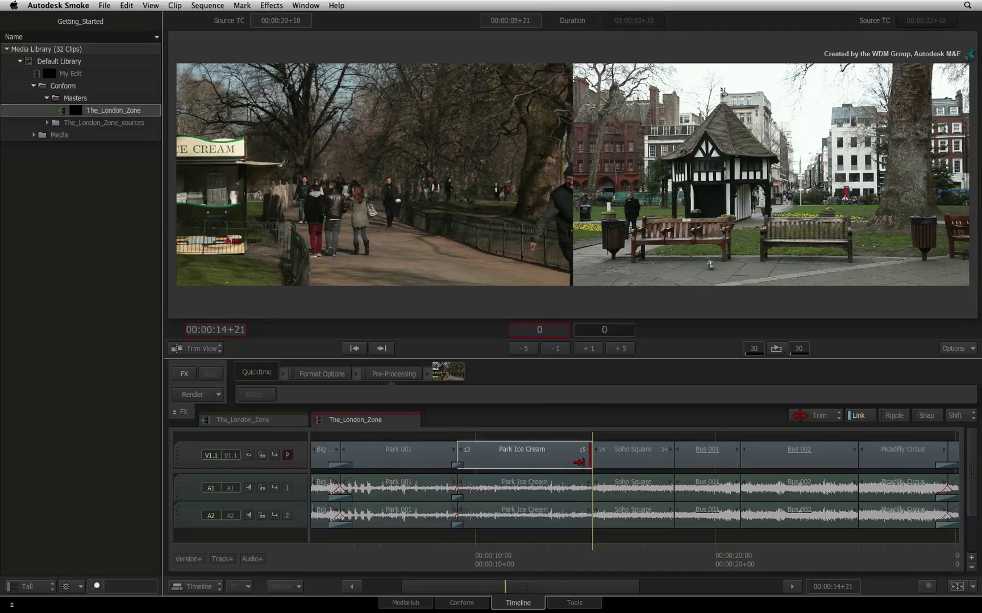
{"action": "mouse_move", "coordinate": [591, 454]}
{"action": "left_mouse_down"}
{"action": "mouse_move", "coordinate": [572, 455]}
{"action": "mouse_move", "coordinate": [588, 454]}
{"action": "left_mouse_up"}
{"action": "left_click_drag", "start_coordinate": [535, 196], "coordinate": [549, 196]}
{"action": "left_click", "coordinate": [894, 415]}
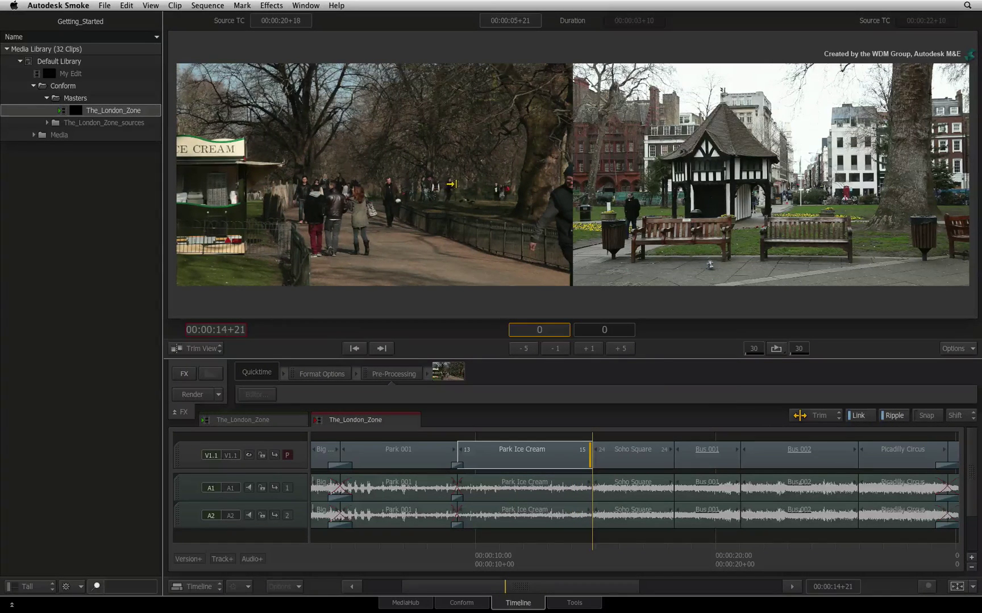
{"action": "left_click_drag", "start_coordinate": [446, 187], "coordinate": [348, 184]}
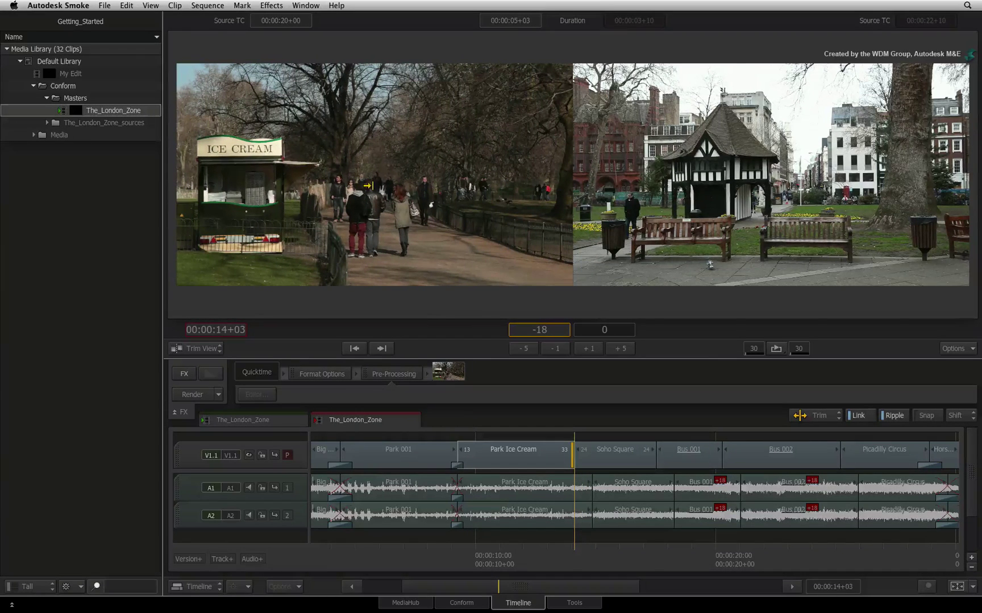
- Undo the ripple trim, turn Ripple off, and roll the cut to 00:00:15+07
{"action": "key", "text": "ctrl+z"}
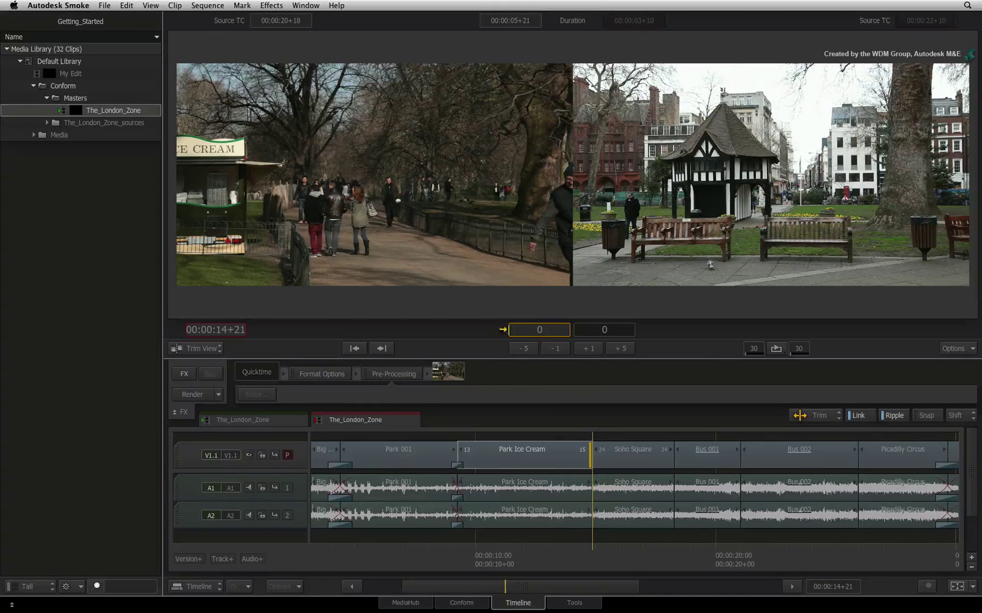
{"action": "left_click", "coordinate": [592, 457]}
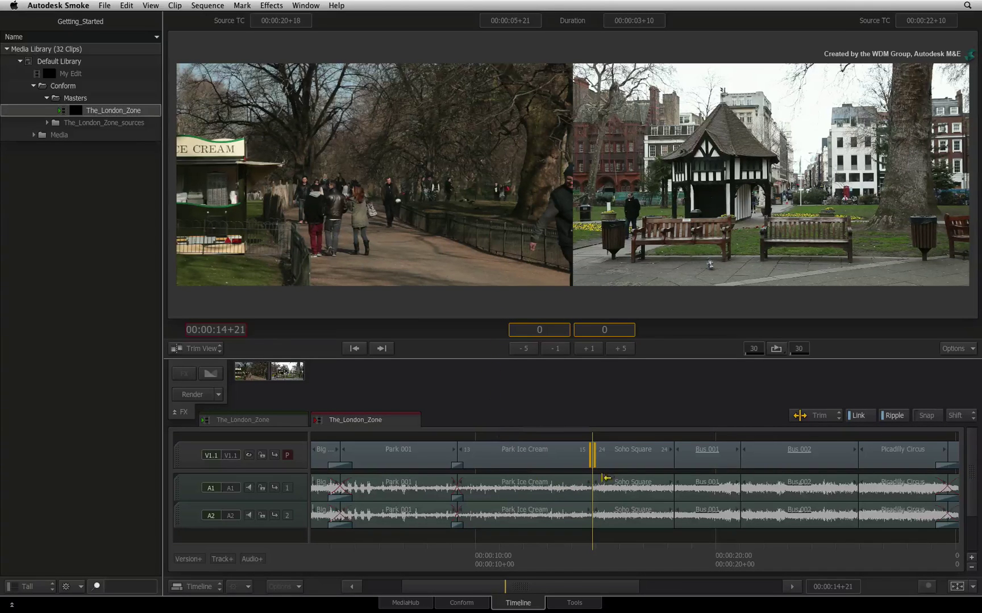
{"action": "left_click", "coordinate": [896, 415]}
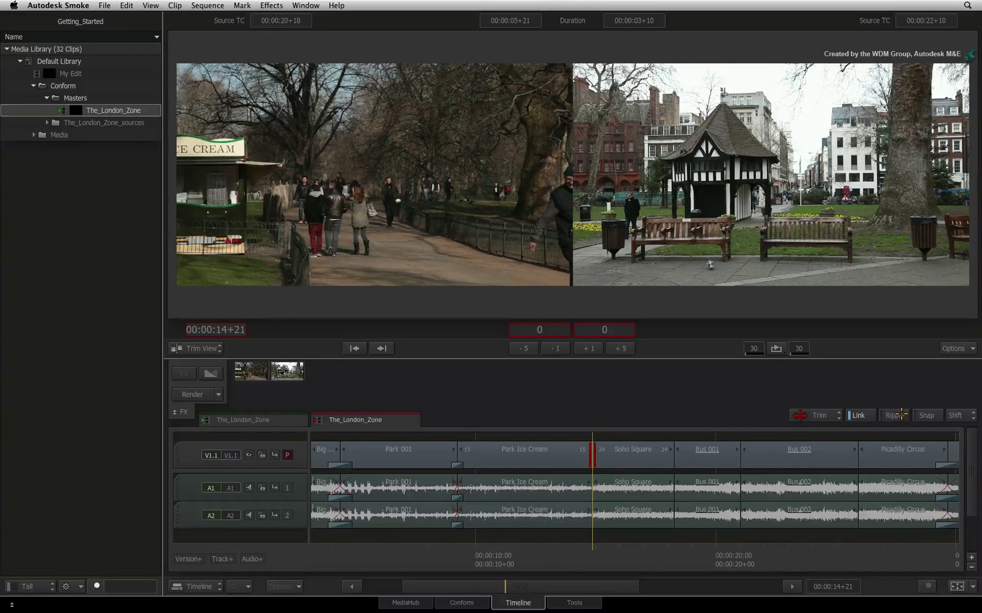
{"action": "left_click", "coordinate": [901, 415]}
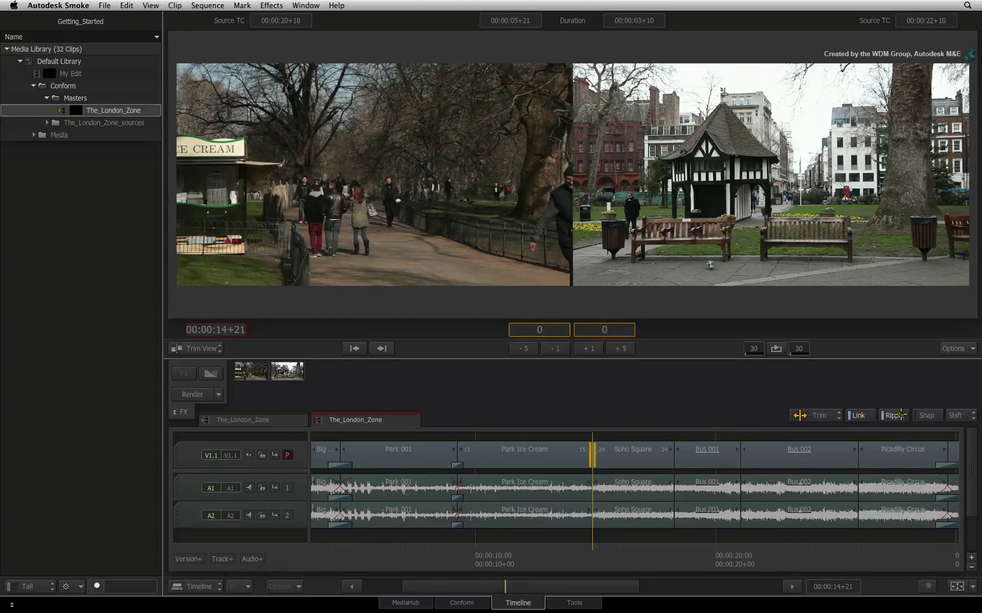
{"action": "left_click", "coordinate": [898, 415]}
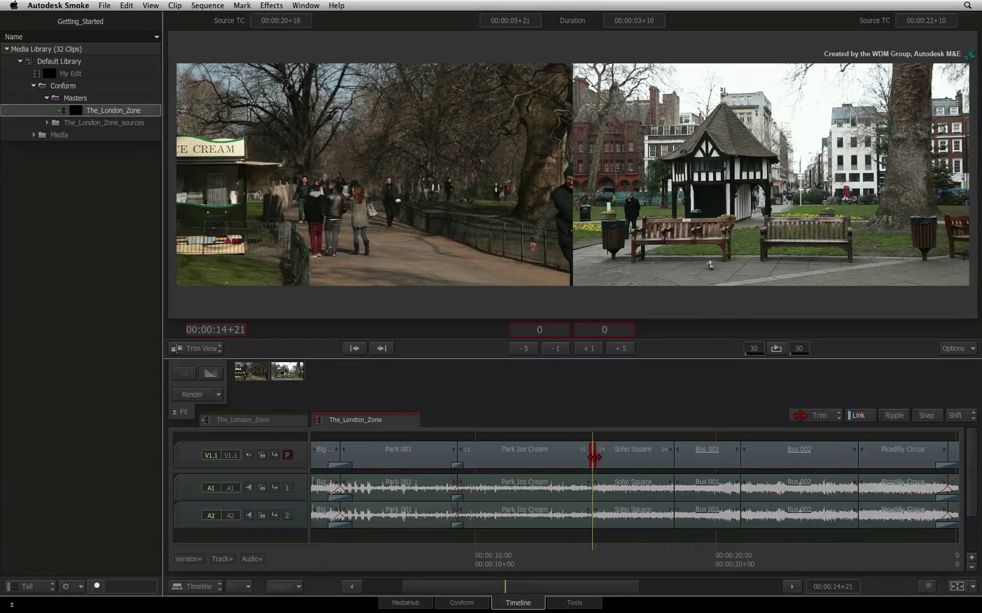
{"action": "mouse_move", "coordinate": [593, 456]}
{"action": "left_mouse_down"}
{"action": "mouse_move", "coordinate": [568, 456]}
{"action": "mouse_move", "coordinate": [592, 455]}
{"action": "left_mouse_up"}
{"action": "left_click", "coordinate": [617, 348]}
{"action": "left_click", "coordinate": [618, 348]}
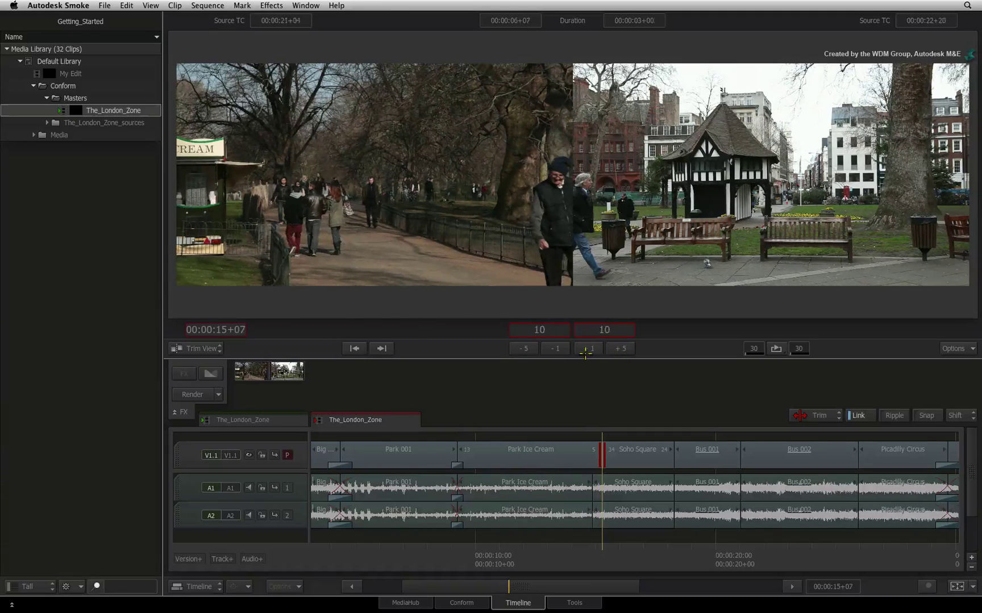
{"action": "left_click", "coordinate": [556, 350]}
{"action": "left_click", "coordinate": [552, 350]}
{"action": "left_click", "coordinate": [523, 348]}
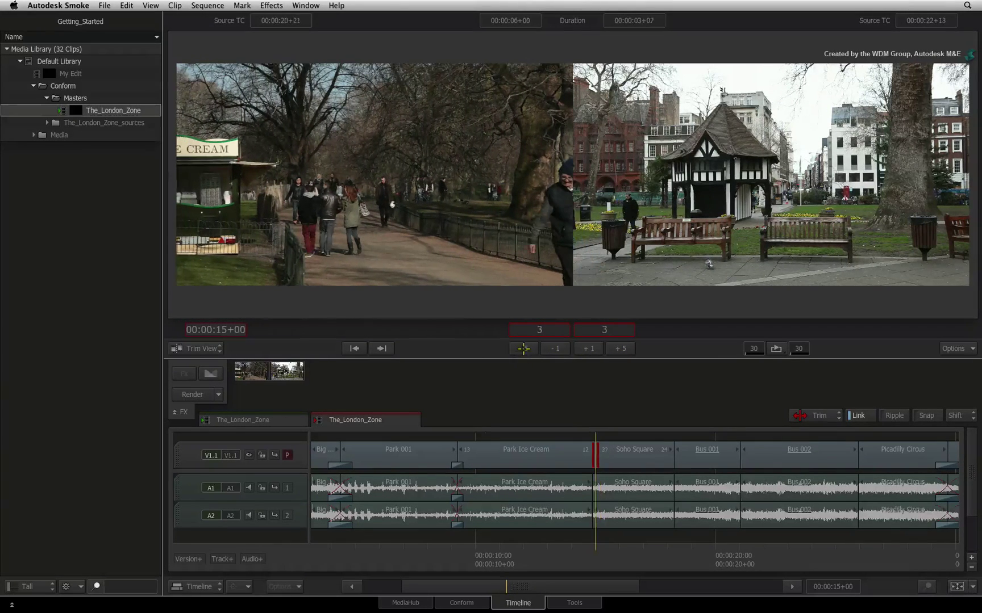
{"action": "left_click", "coordinate": [523, 348]}
{"action": "left_click", "coordinate": [591, 350]}
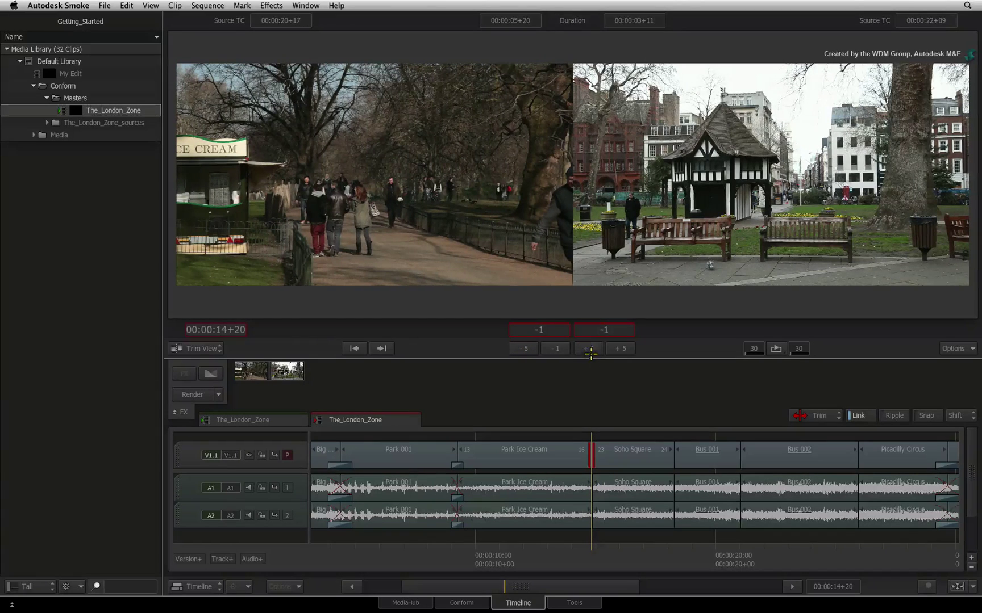
{"action": "left_click", "coordinate": [589, 350]}
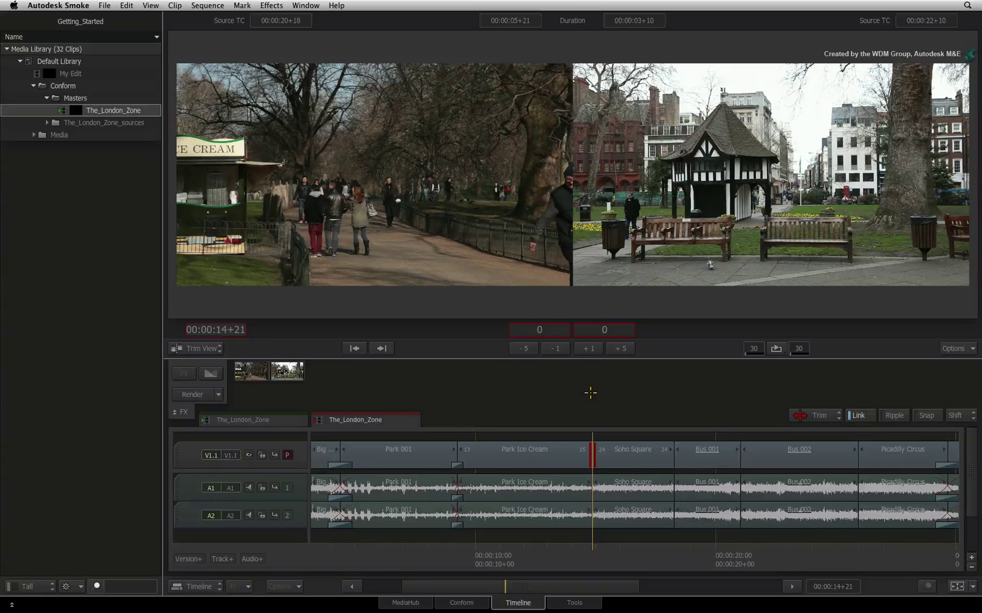
{"action": "type", "text": "7"}
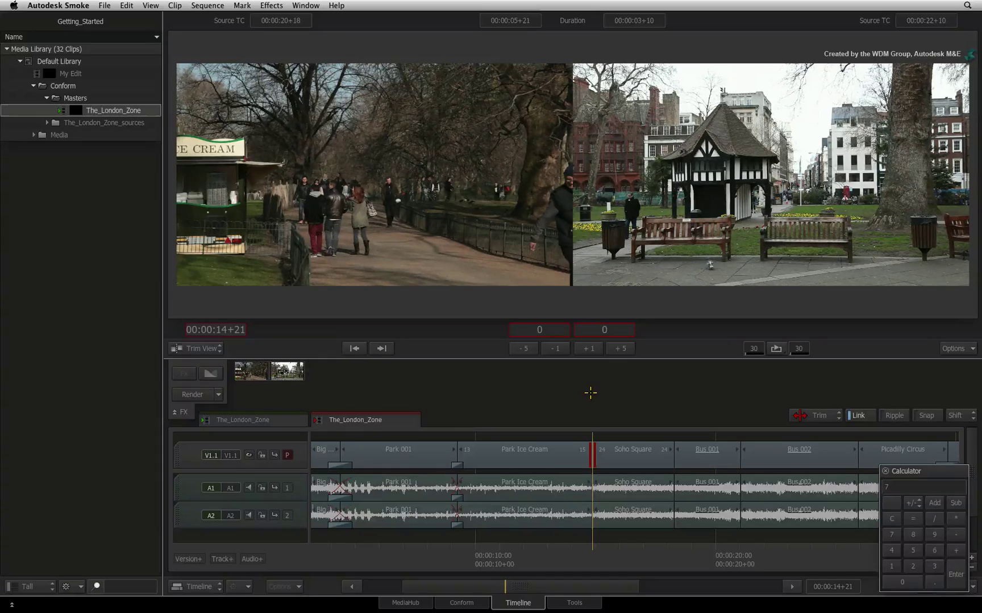
{"action": "key", "text": "Return"}
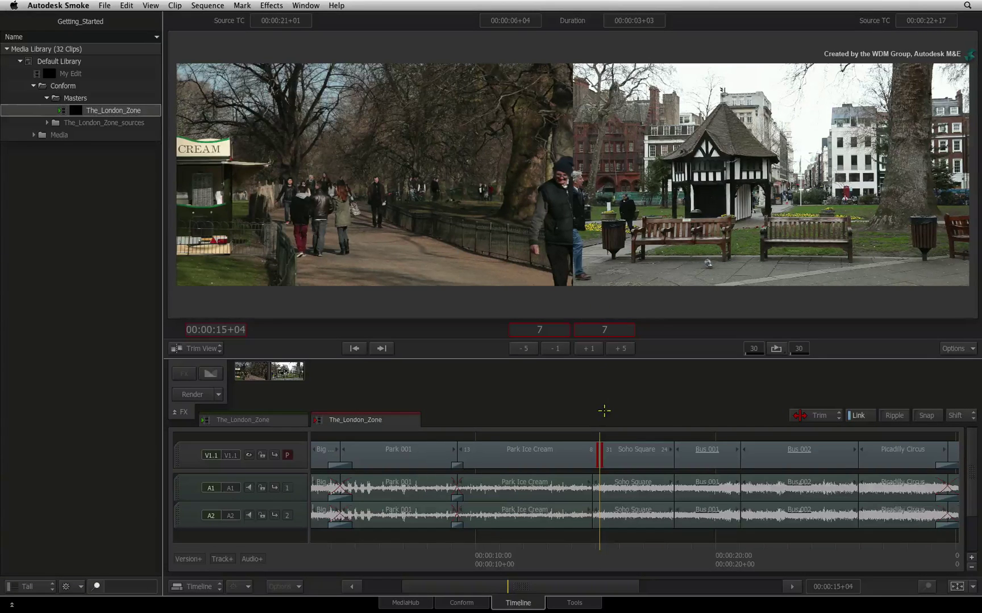
{"action": "double_click", "coordinate": [599, 450], "text": "alt+shift"}
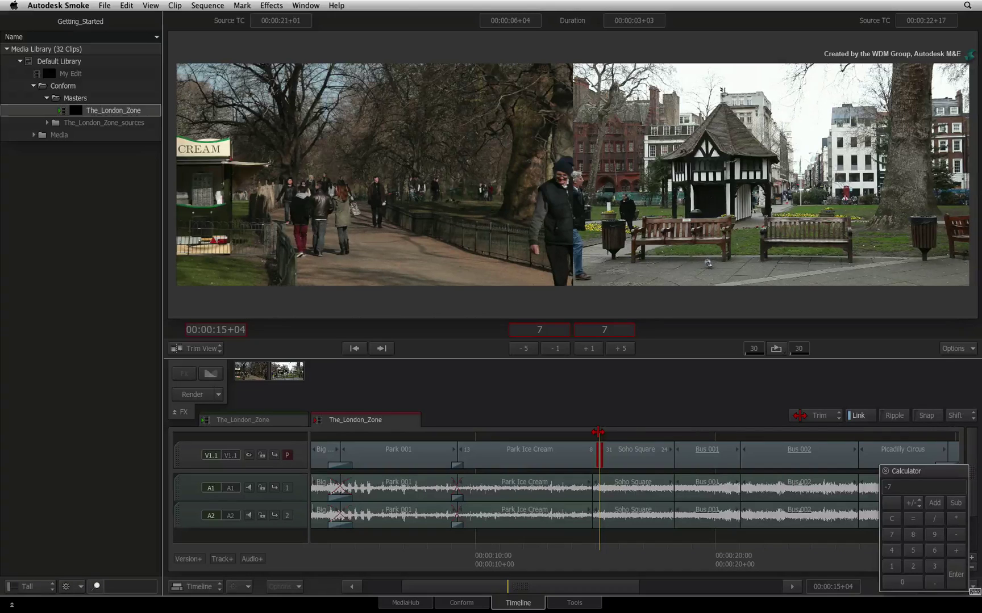
{"action": "key", "text": "Return"}
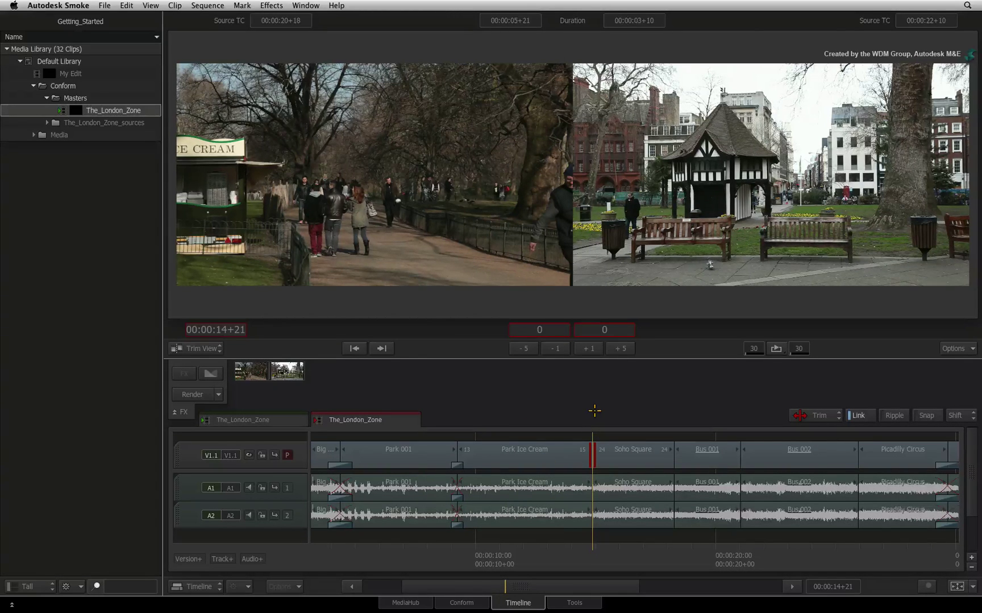
- Nudge the cut frame by frame to 00:00:14+21, leaving Soho Square at 00:00:03+10
{"action": "key", "text": "comma"}
{"action": "key", "text": "comma"}
{"action": "key", "text": "comma"}
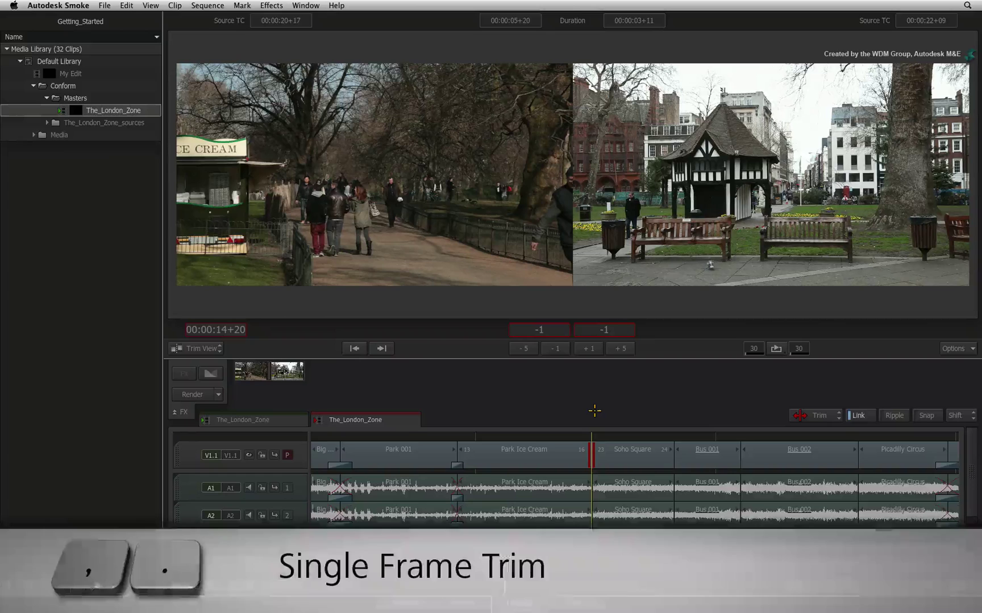
{"action": "key", "text": "period"}
{"action": "key", "text": "period"}
{"action": "key", "text": "period"}
{"action": "key", "text": "period"}
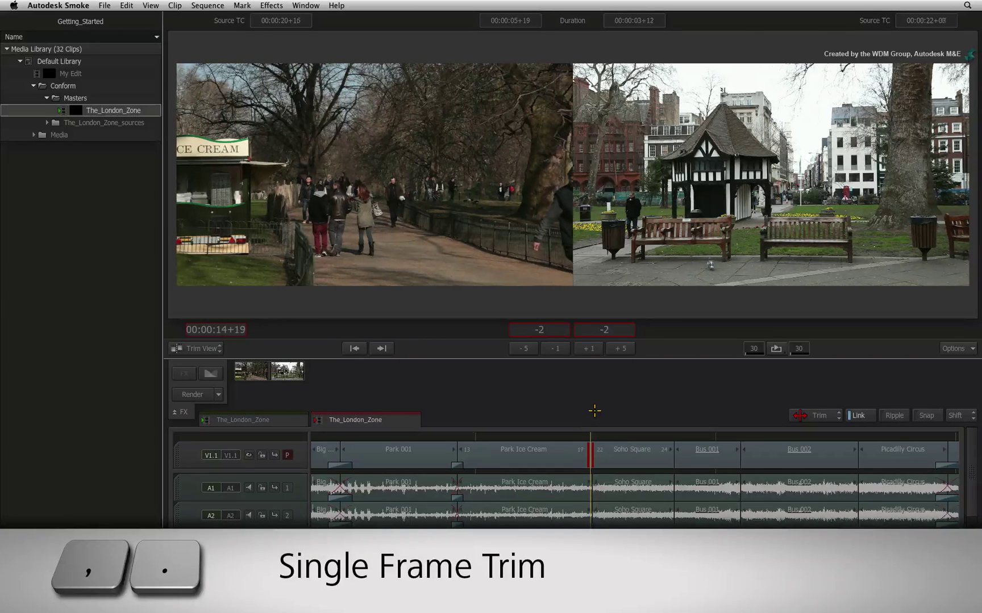
{"action": "key", "text": "period"}
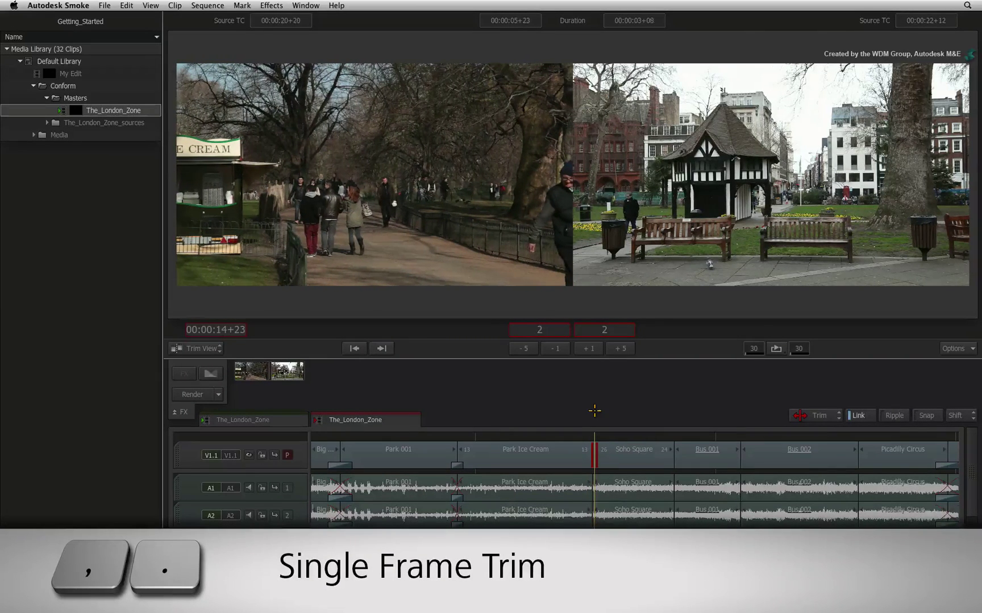
{"action": "key", "text": "comma"}
{"action": "key", "text": "comma"}
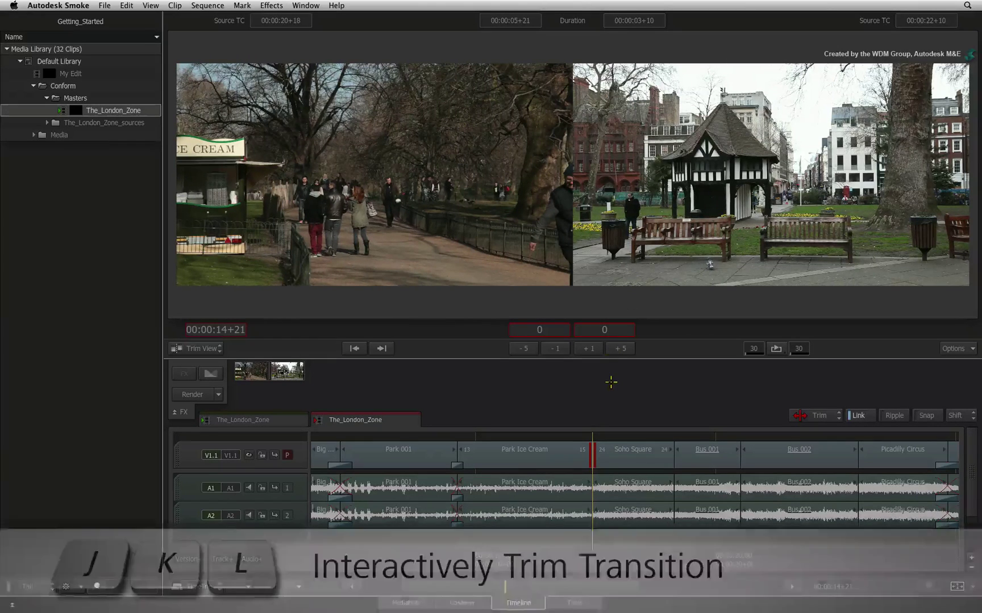
- Trim the cut during J/K/L playback, committing it 15 frames later at 00:00:15+12
{"action": "key", "text": "j"}
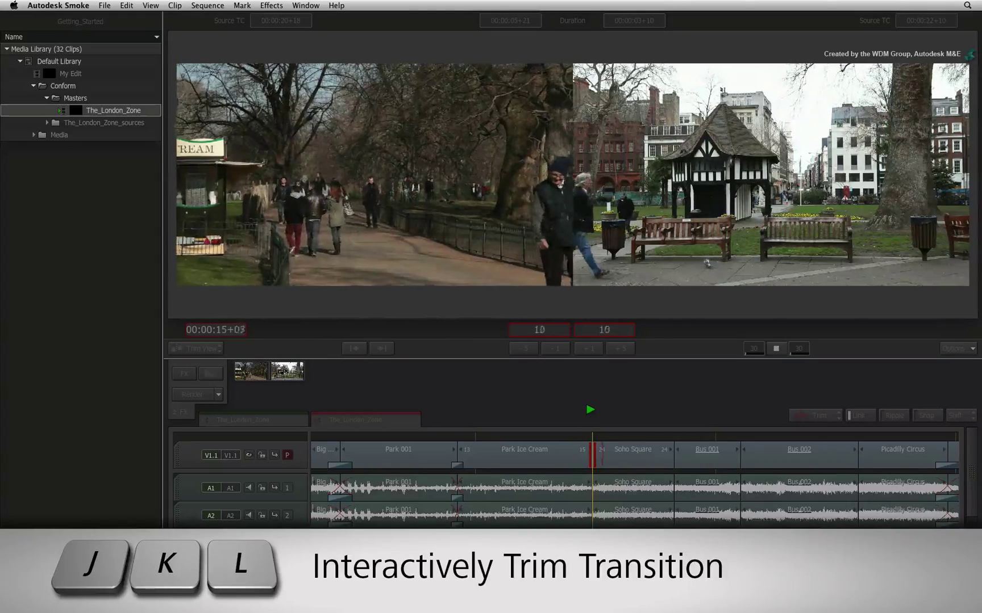
{"action": "key", "text": "j"}
{"action": "key", "text": "l"}
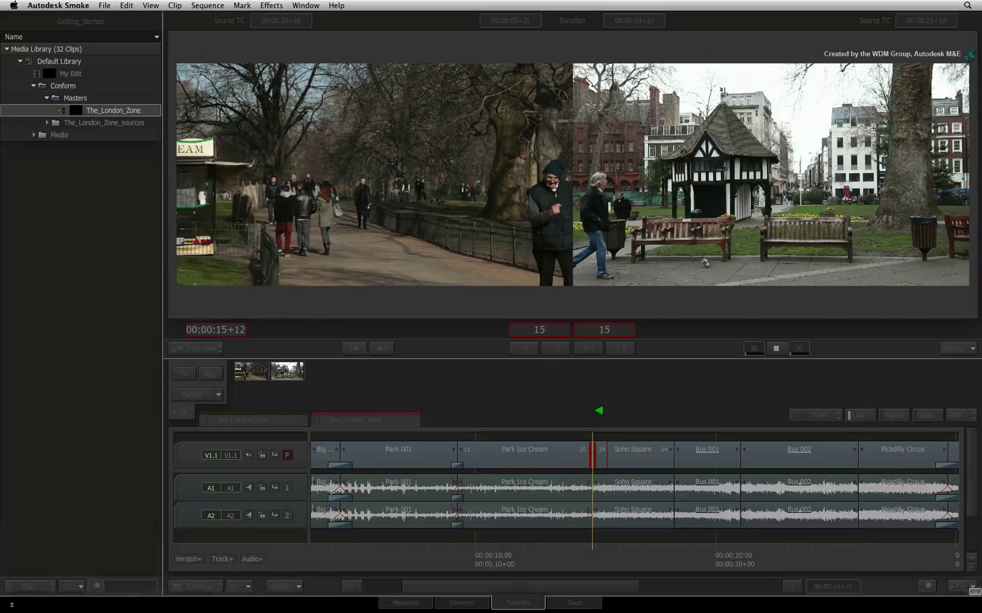
{"action": "key", "text": "j"}
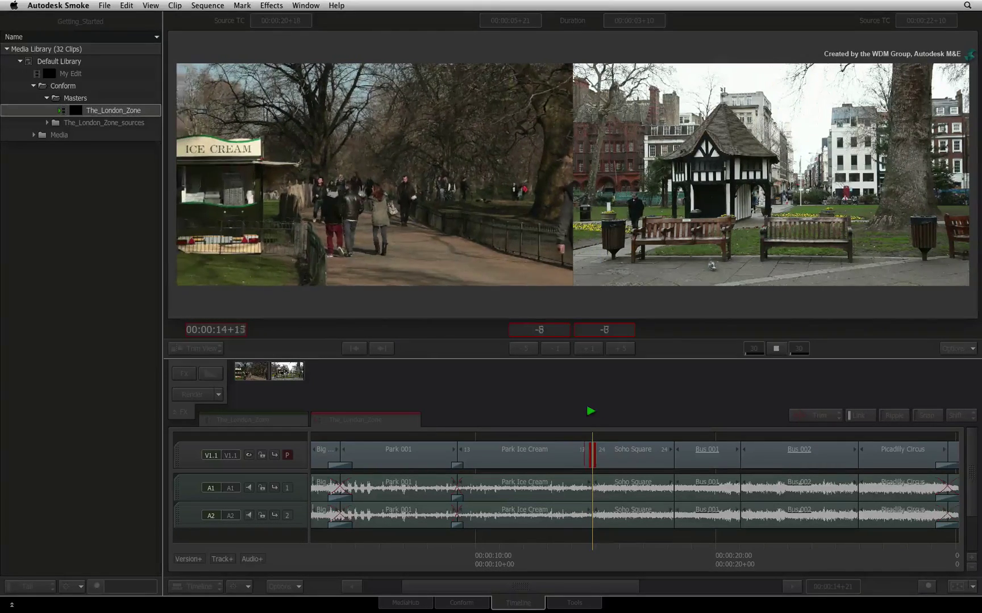
{"action": "key", "text": "k"}
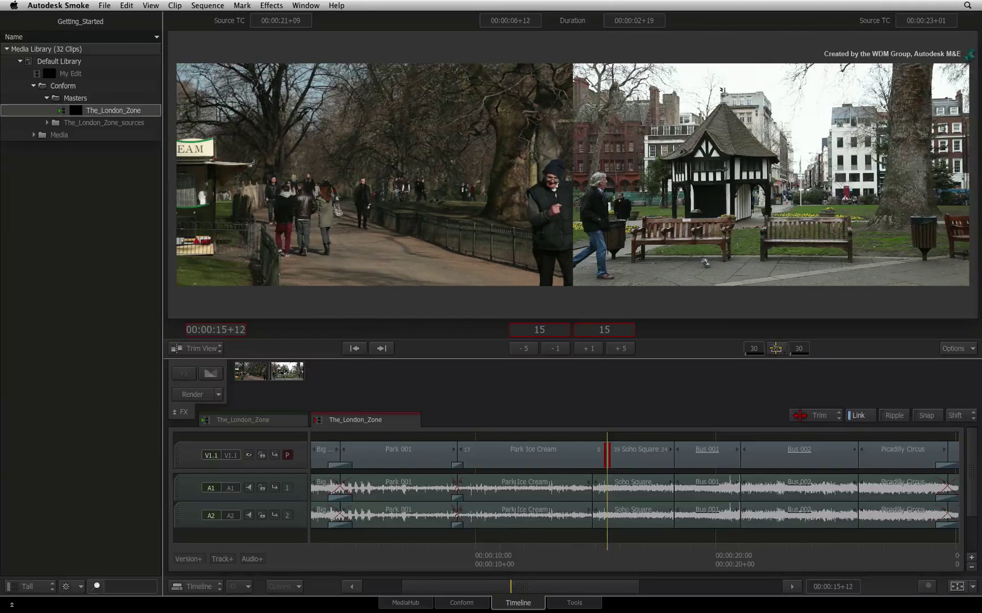
- Loop playback around the cut and nudge it until the edit shows a 00:00:03+08 duration
{"action": "left_click", "coordinate": [776, 348]}
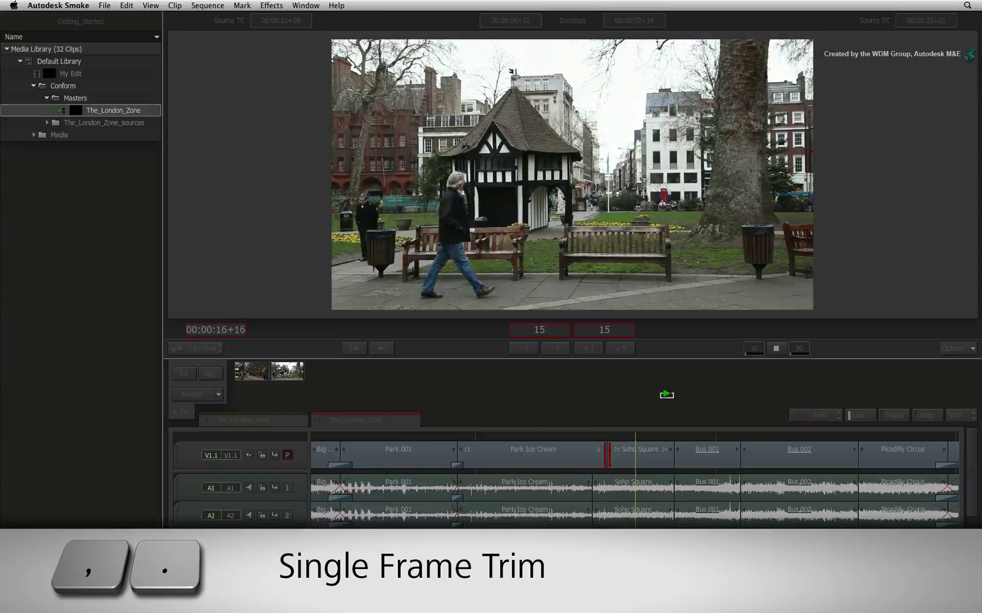
{"action": "key", "text": "comma"}
{"action": "key", "text": "comma"}
{"action": "key", "text": "comma"}
{"action": "key", "text": "comma"}
{"action": "key", "text": "comma"}
{"action": "key", "text": "comma"}
{"action": "key", "text": "comma"}
{"action": "key", "text": "comma"}
{"action": "key", "text": "comma"}
{"action": "key", "text": "comma"}
{"action": "key", "text": "comma"}
{"action": "key", "text": "comma"}
{"action": "key", "text": "comma"}
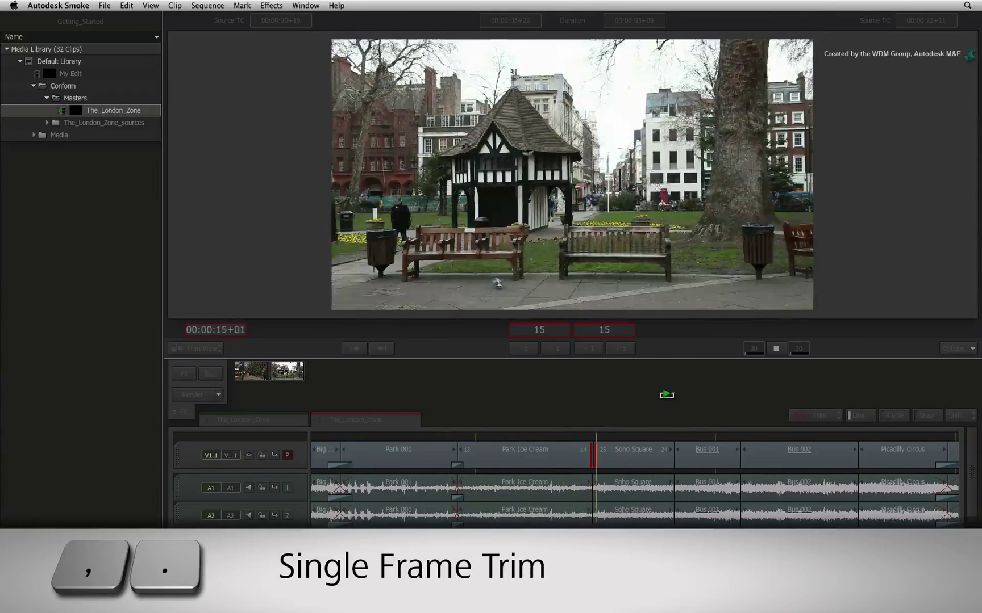
{"action": "key", "text": "period"}
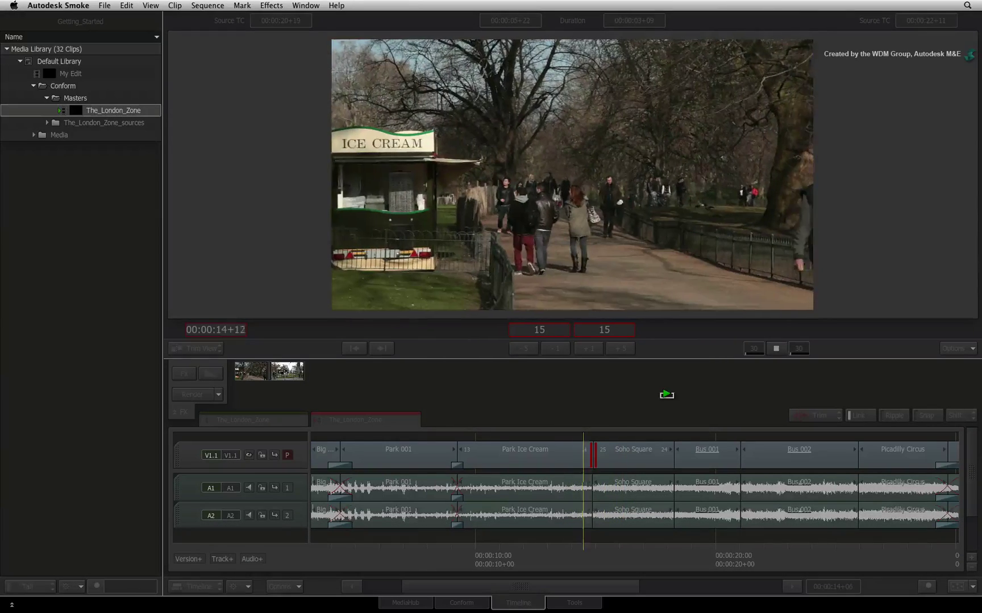
{"action": "key", "text": "period"}
{"action": "key", "text": "period"}
{"action": "key", "text": "period"}
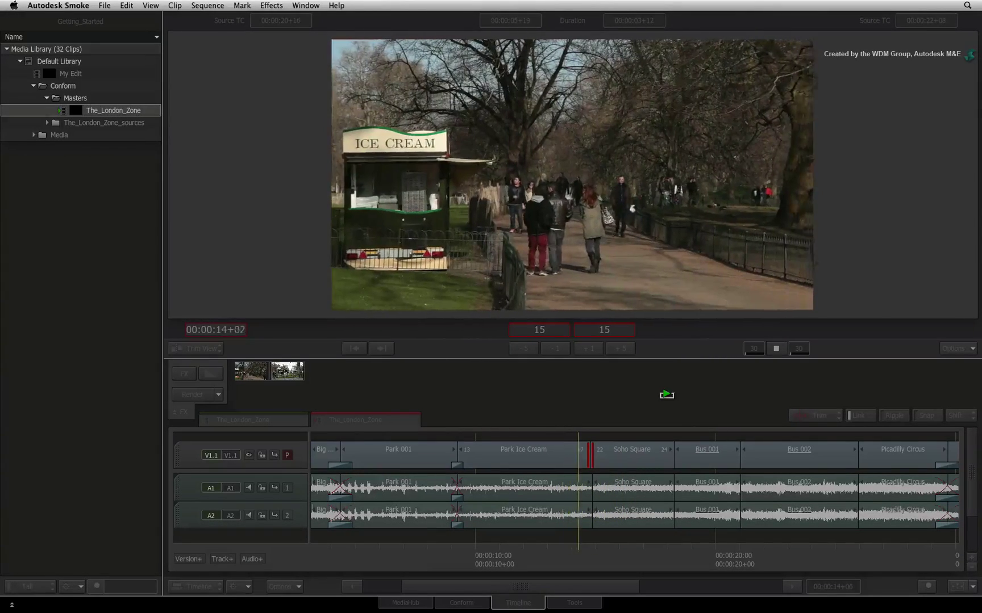
{"action": "key", "text": "comma"}
{"action": "key", "text": "comma"}
{"action": "key", "text": "comma"}
{"action": "key", "text": "comma"}
{"action": "key", "text": "comma"}
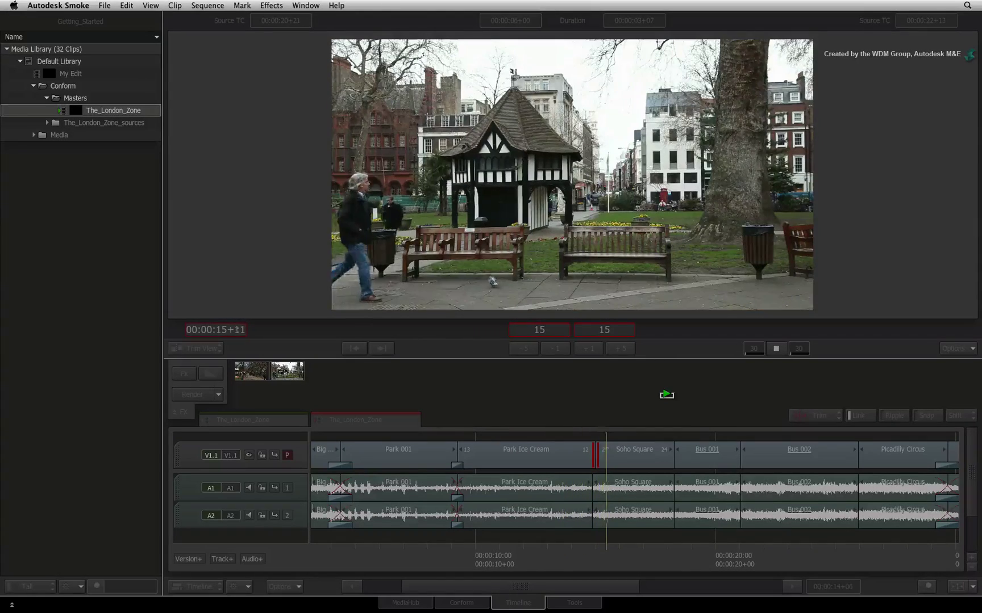
{"action": "key", "text": "period"}
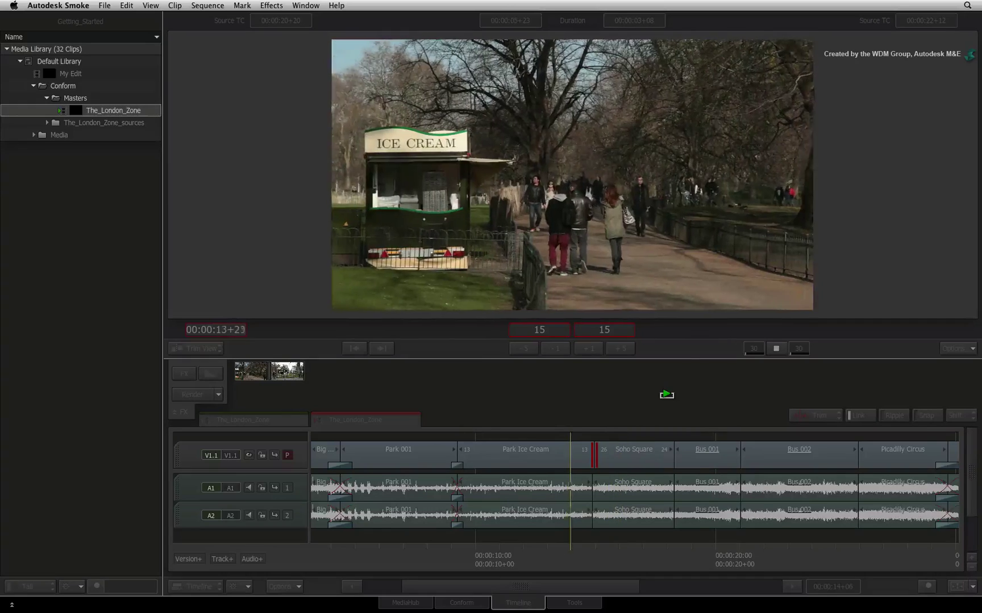
- Stop the loop, slide the Park 001/Park Ice Cream dissolve 6 frames earlier, and reselect the Soho Square cut
{"action": "left_click", "coordinate": [773, 349]}
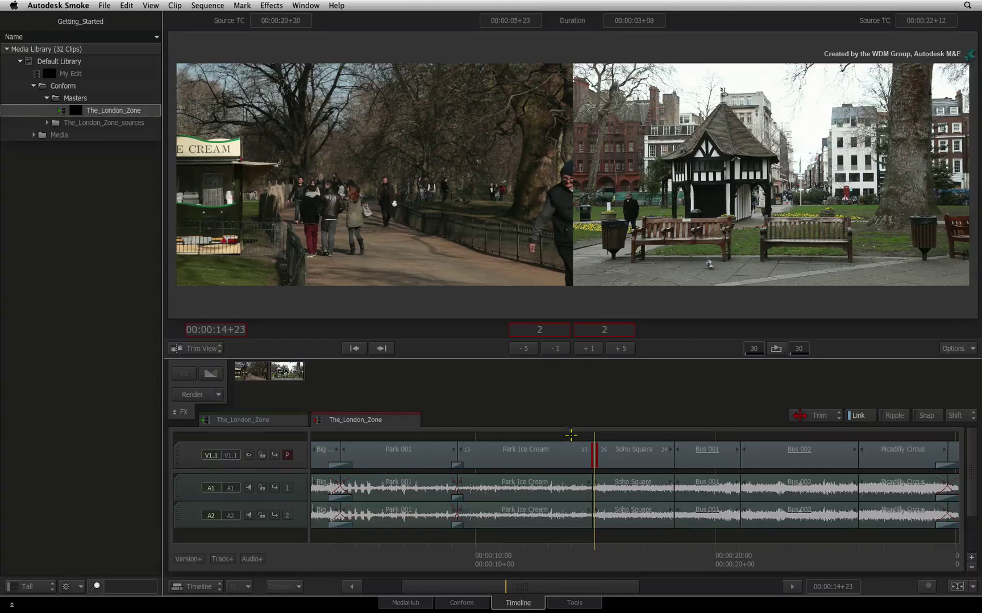
{"action": "key", "text": "Up"}
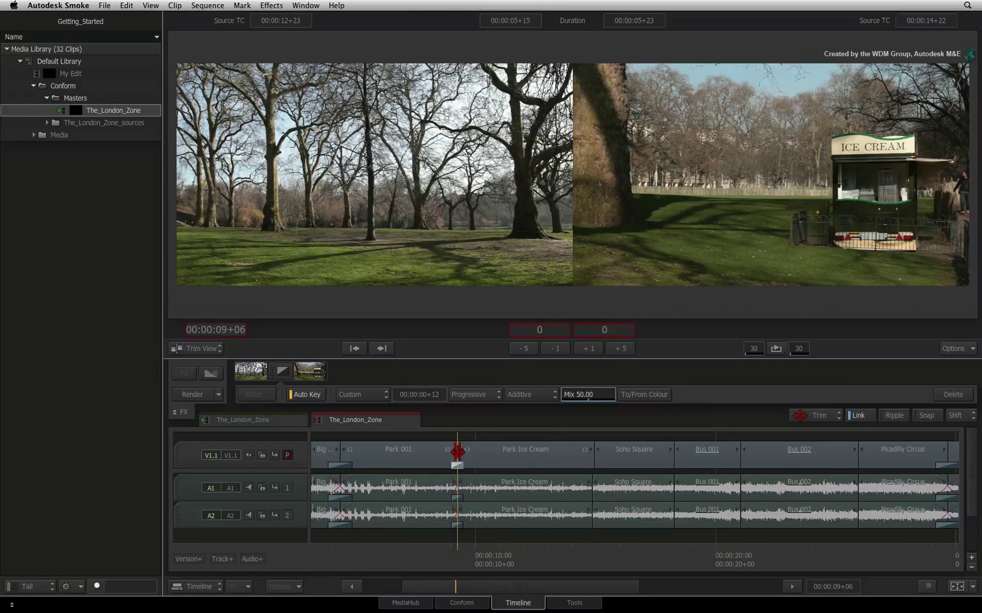
{"action": "left_click_drag", "start_coordinate": [458, 452], "coordinate": [442, 450]}
{"action": "left_click", "coordinate": [593, 450]}
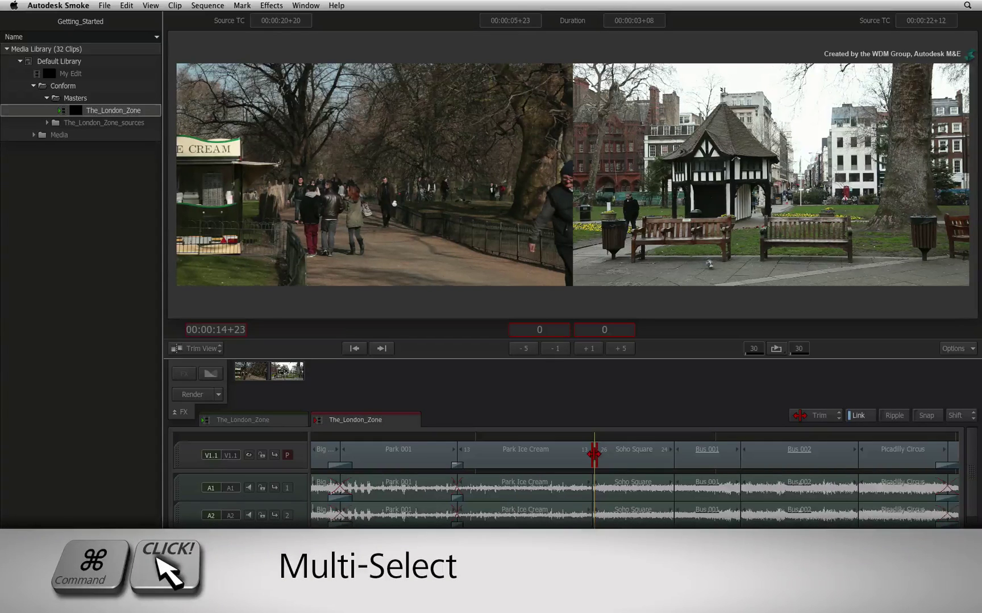
- Select the Bus 001/Bus 002 edit without audio and trim its video 7 frames earlier to 00:00:20+18
{"action": "left_click", "coordinate": [457, 450], "text": "super"}
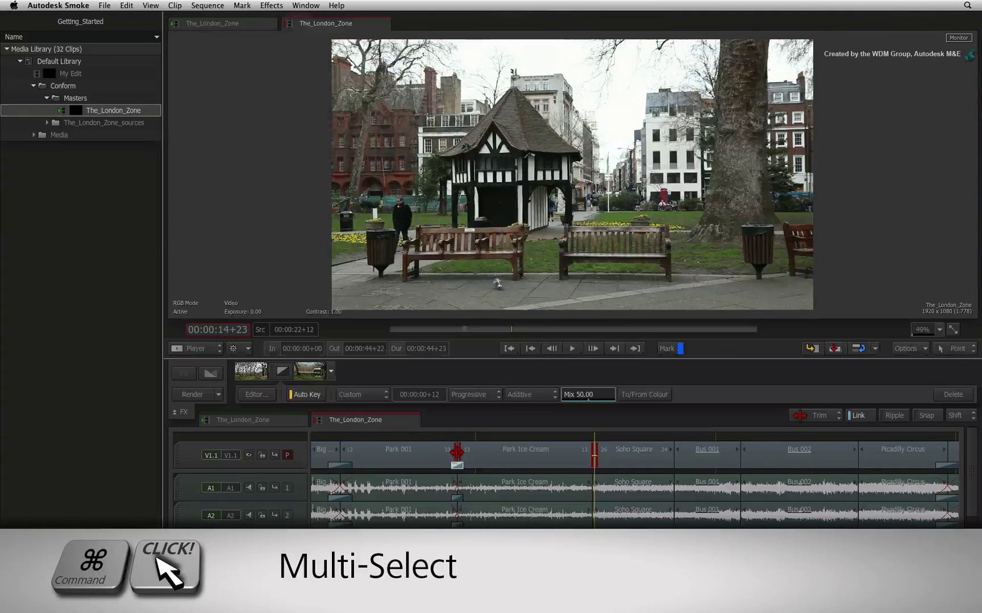
{"action": "left_click", "coordinate": [341, 450], "text": "super"}
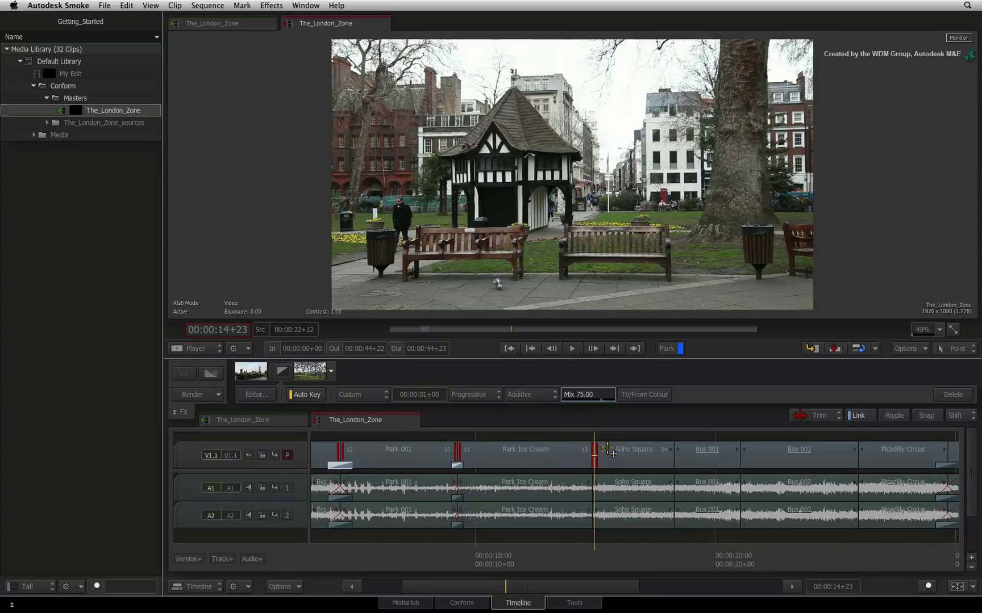
{"action": "left_click", "coordinate": [594, 450]}
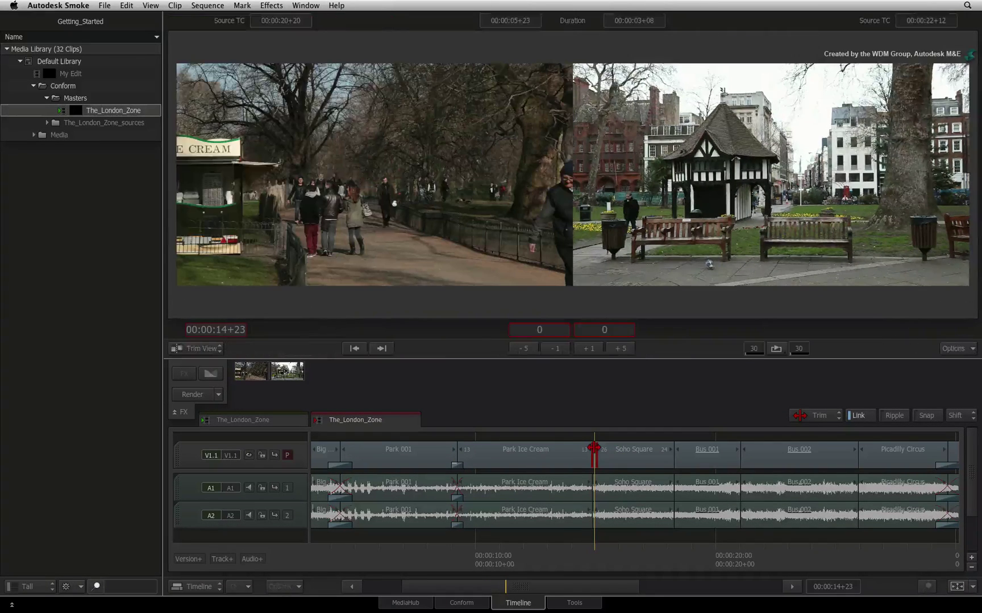
{"action": "left_click", "coordinate": [740, 449]}
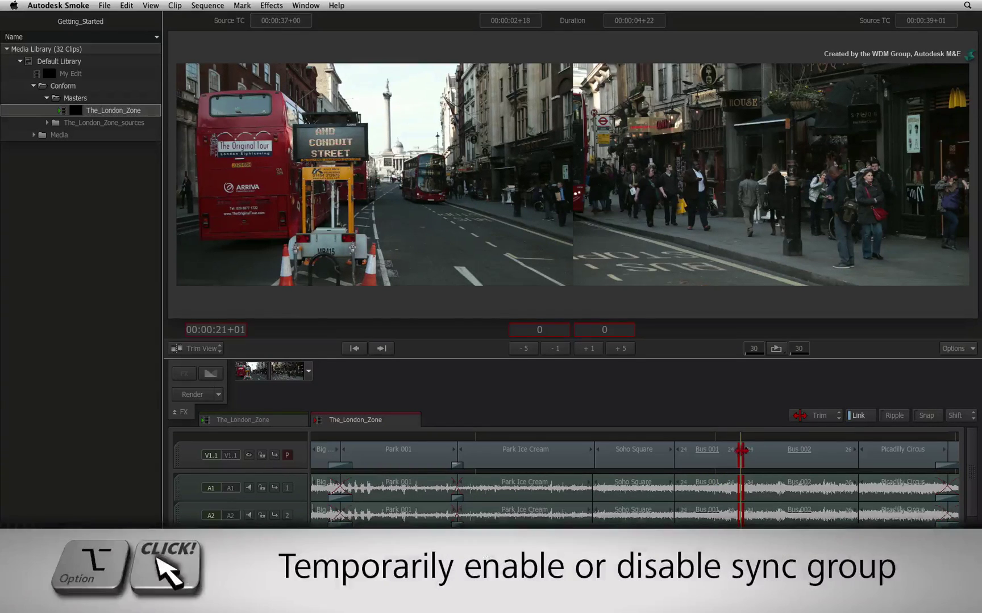
{"action": "left_click", "coordinate": [739, 451], "text": "alt"}
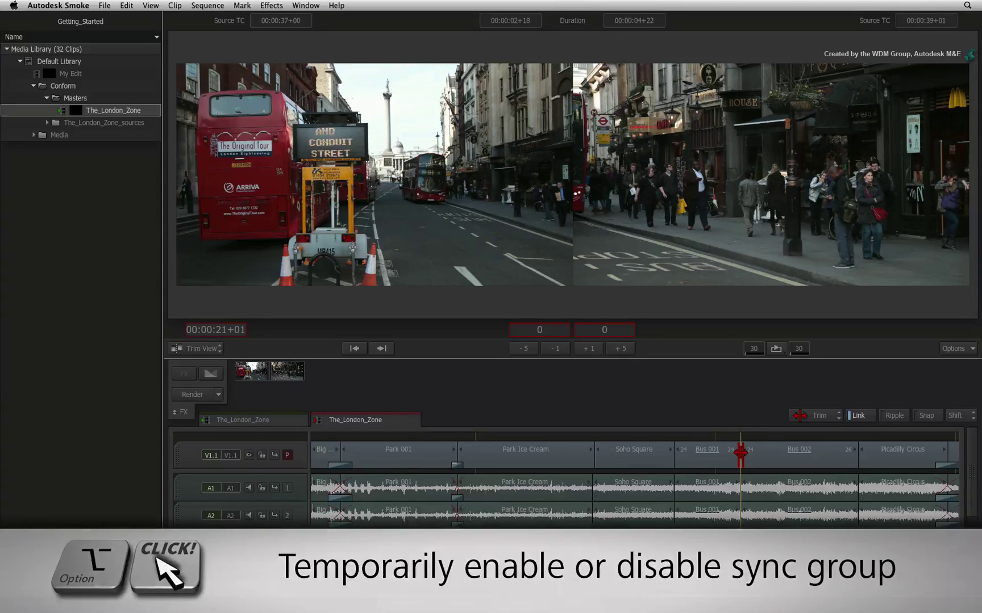
{"action": "left_click_drag", "start_coordinate": [729, 452], "coordinate": [722, 462]}
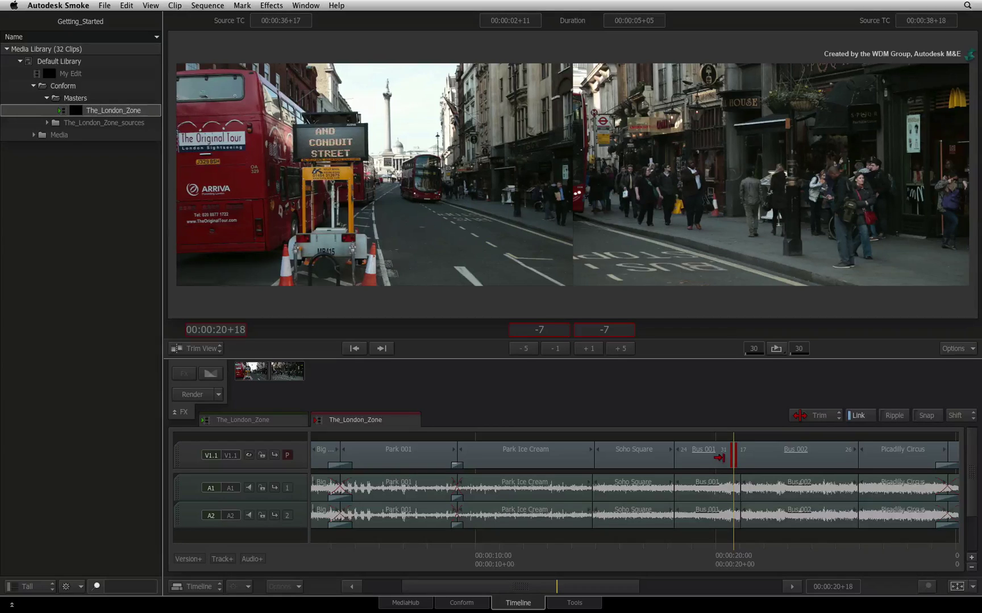
- Release the Bus edit, scrub into Park Ice Cream, and trim the Soho Square cut to 00:00:14+03
{"action": "left_click", "coordinate": [727, 438]}
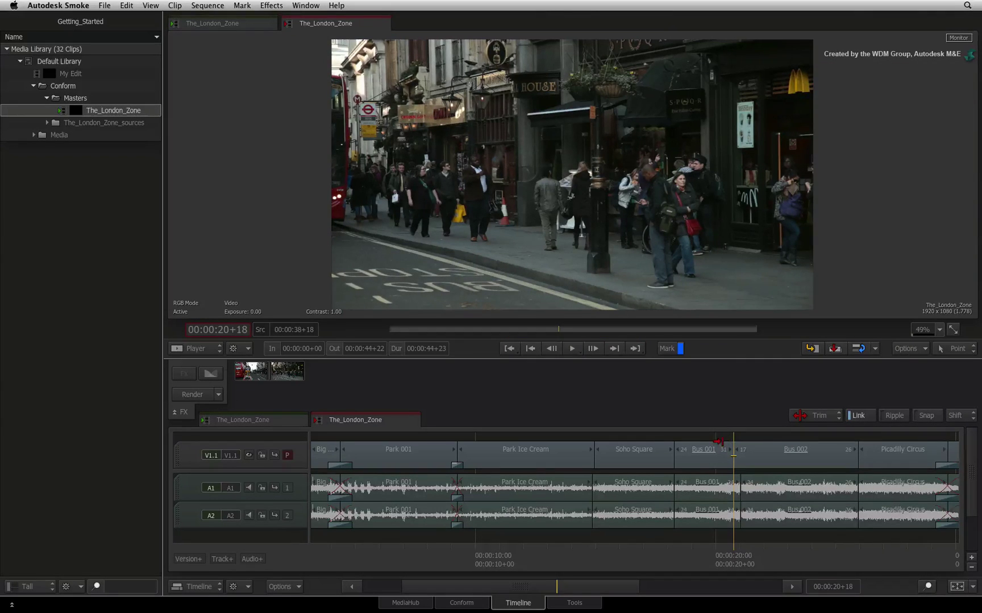
{"action": "left_click", "coordinate": [715, 552]}
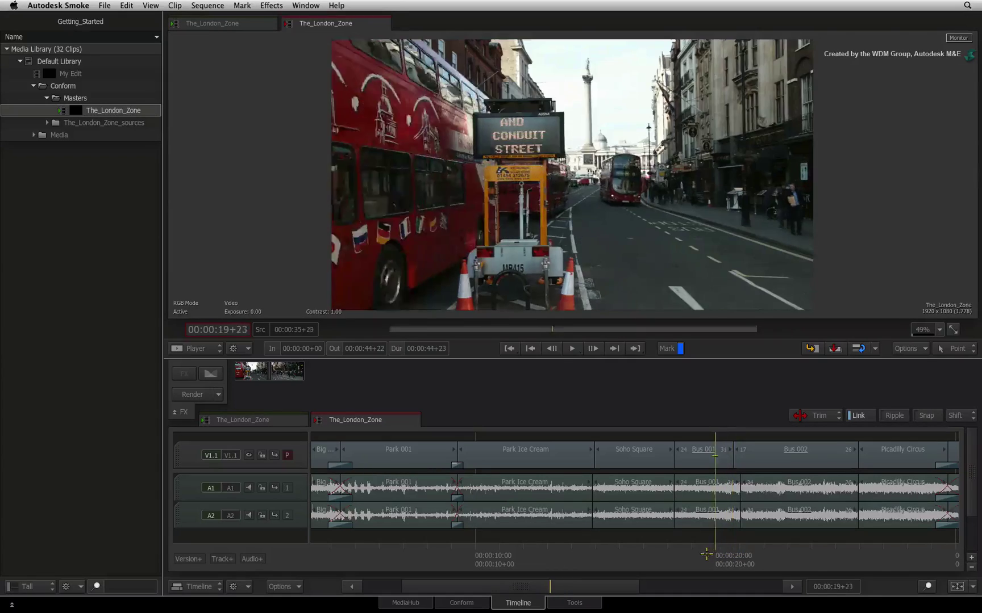
{"action": "left_click_drag", "start_coordinate": [706, 554], "coordinate": [574, 521]}
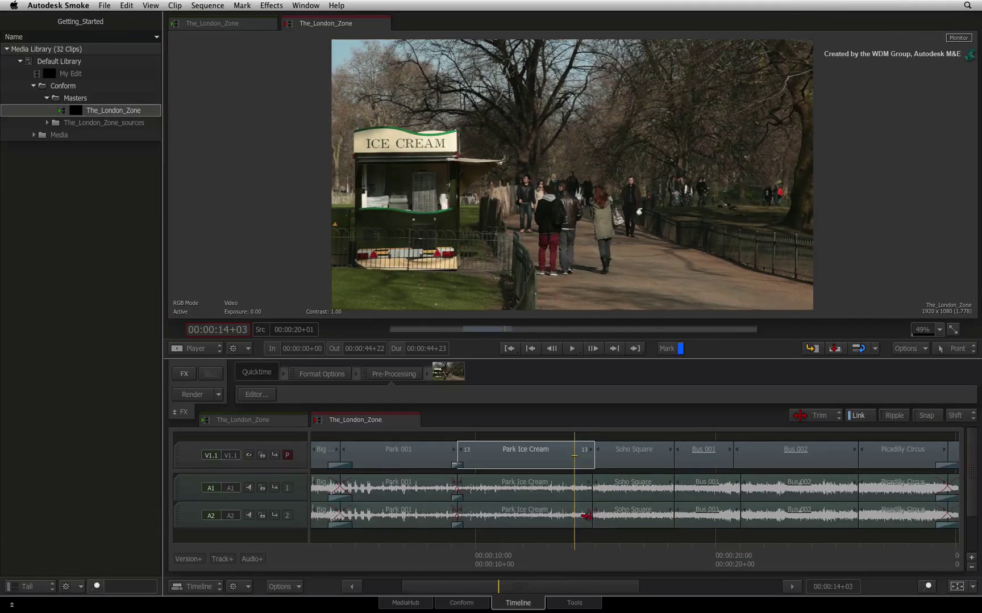
{"action": "left_click", "coordinate": [593, 458]}
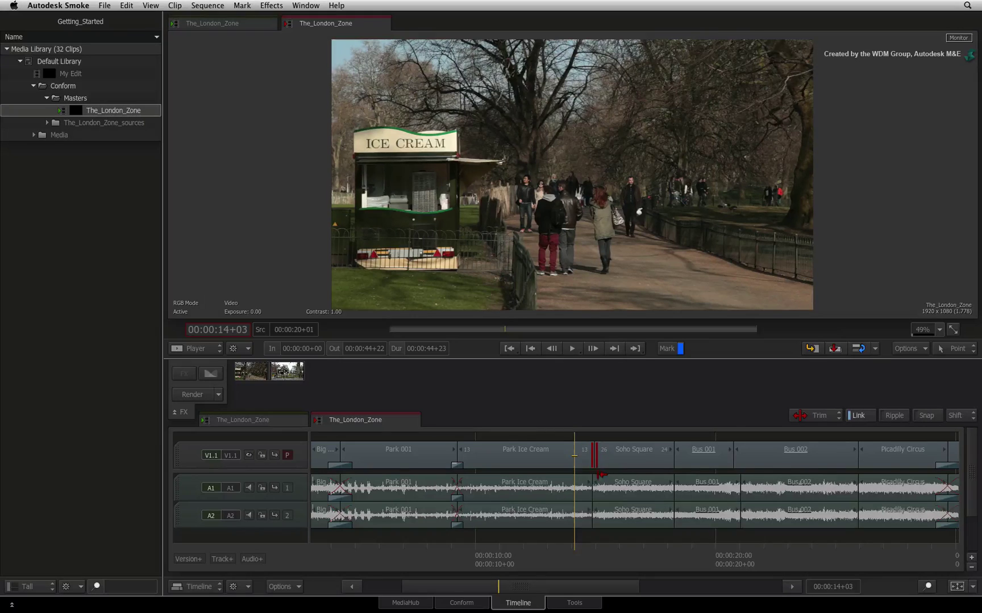
{"action": "key", "text": "e"}
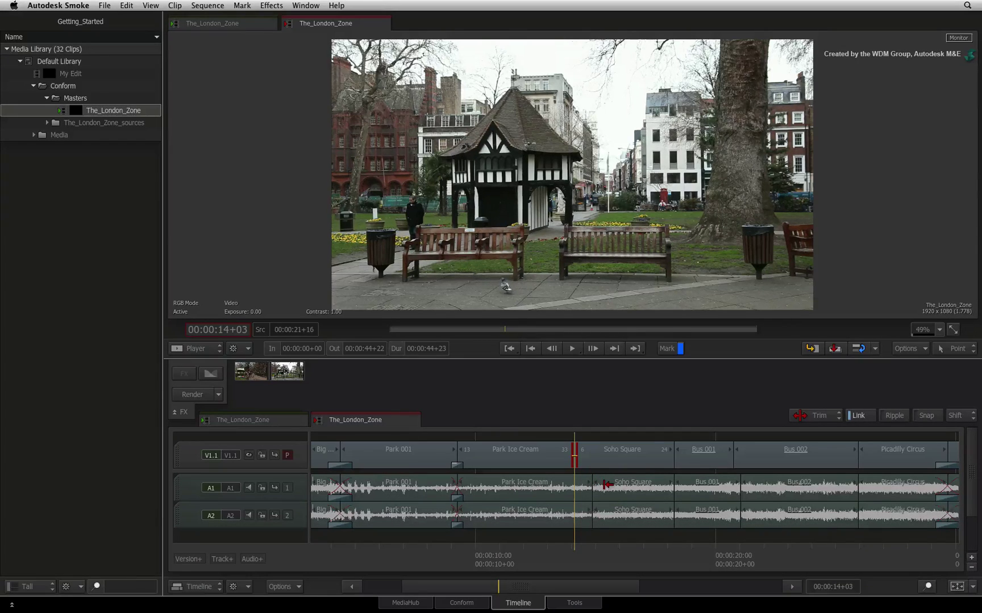
- Switch the timeline from Trim mode to Select mode with the A key
{"action": "key", "text": "a"}
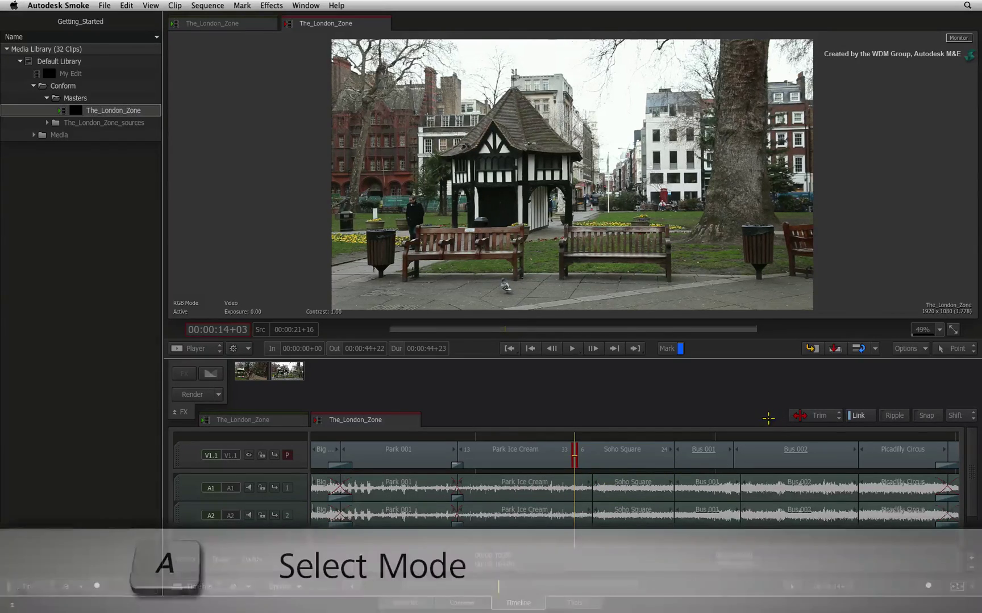